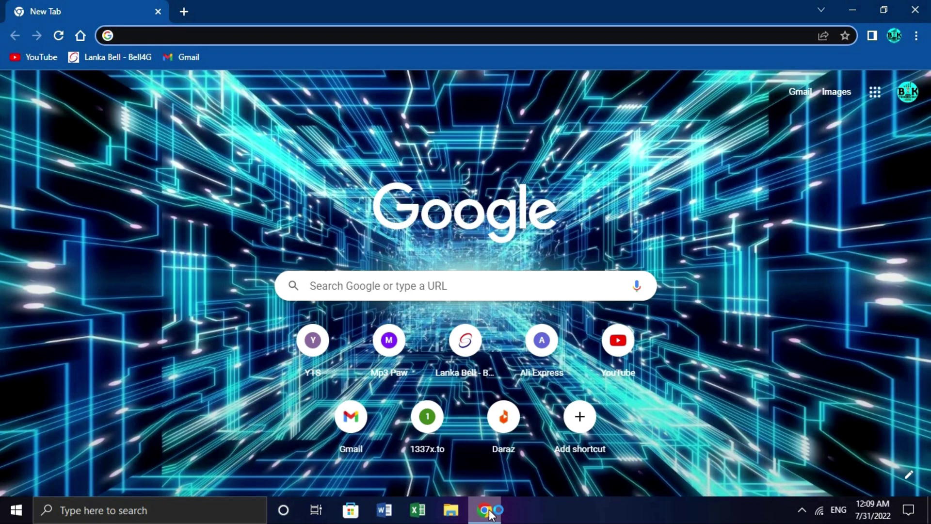
- Search the web for Winstep Nexus and open its product page on the Winstep site
click(452, 295)
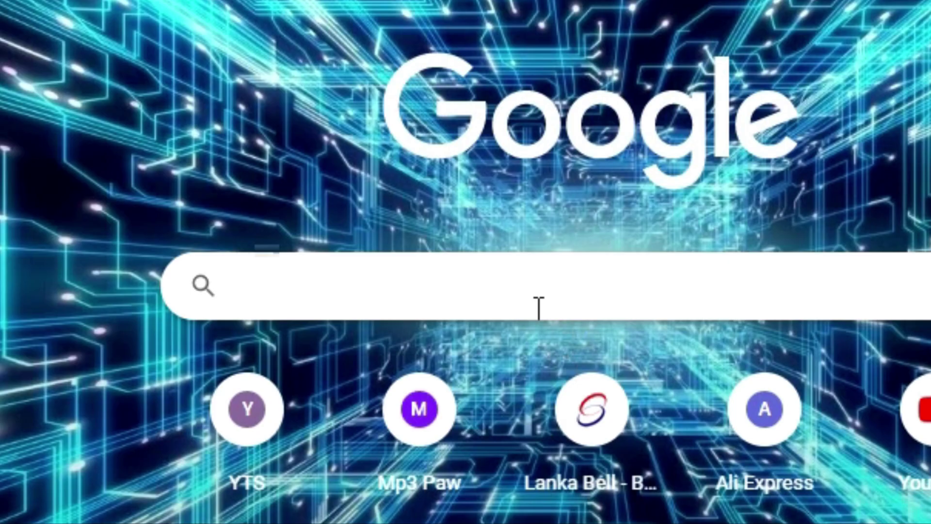
text(Win)
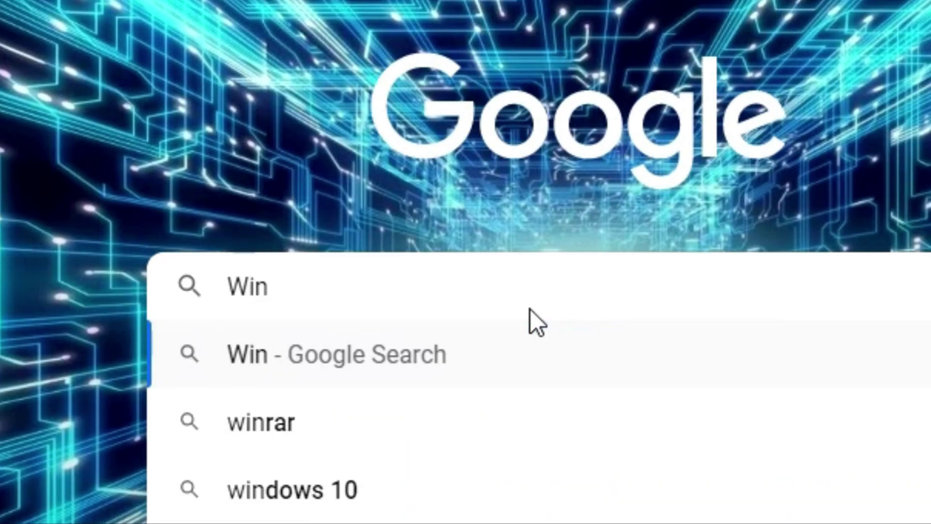
text(step )
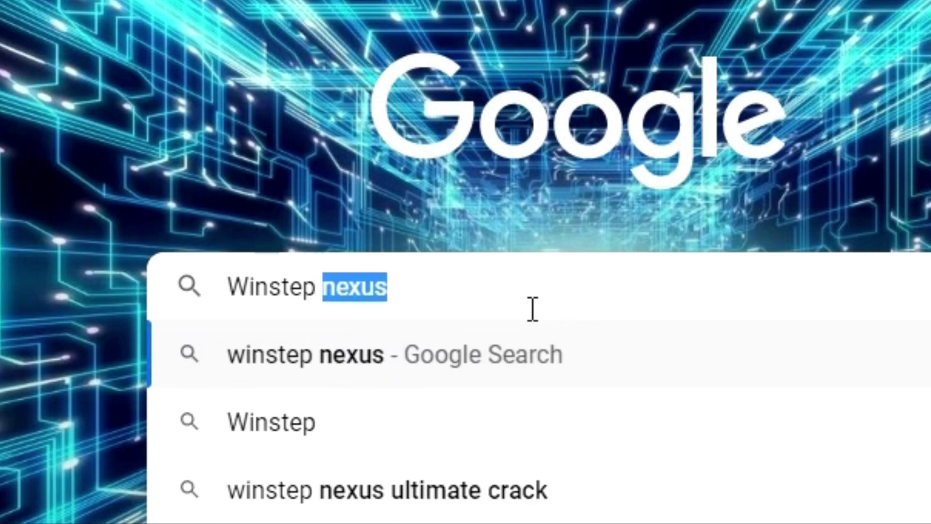
text(Nexus)
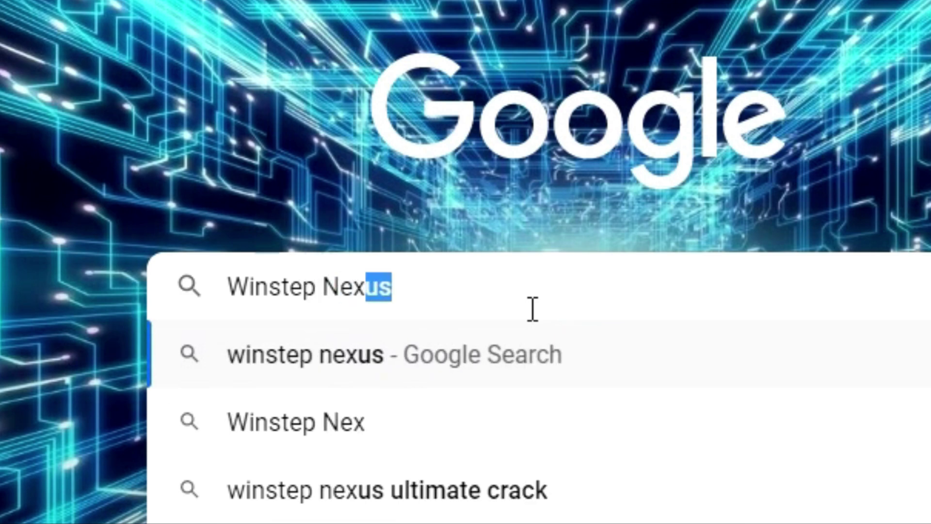
key(Return)
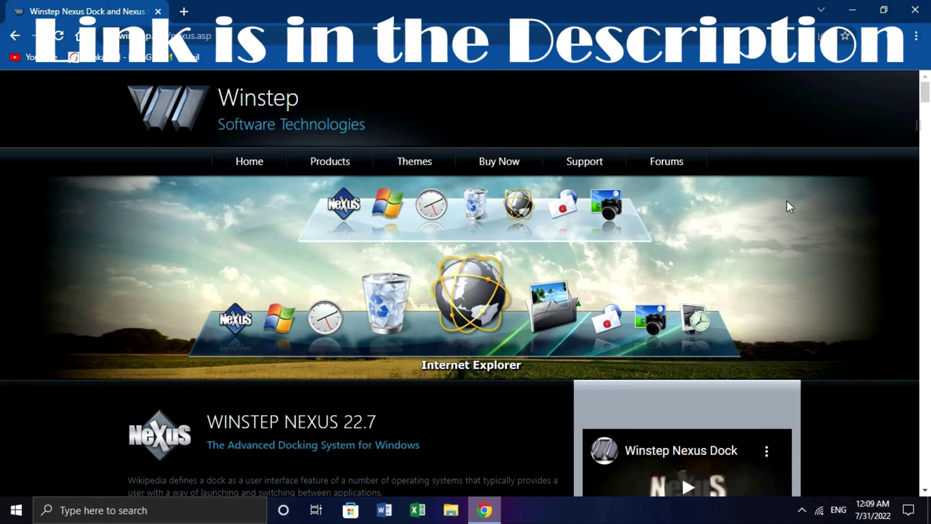
- Download the free edition of Winstep Nexus as nexus.zip
drag(928, 104, 929, 129)
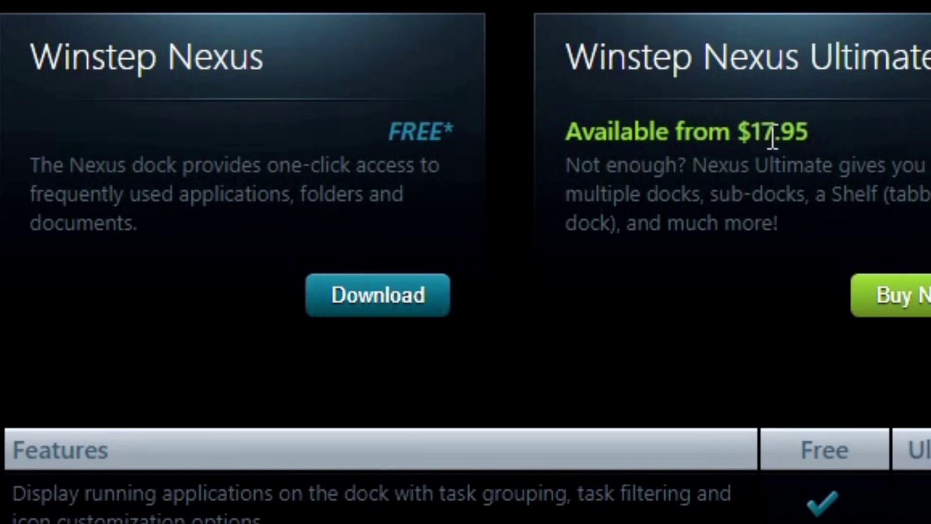
click(368, 307)
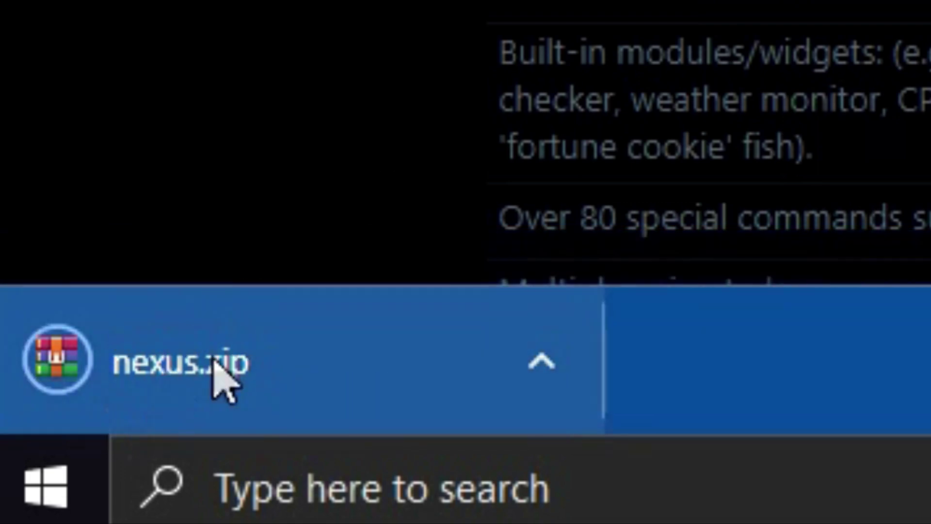
click(202, 391)
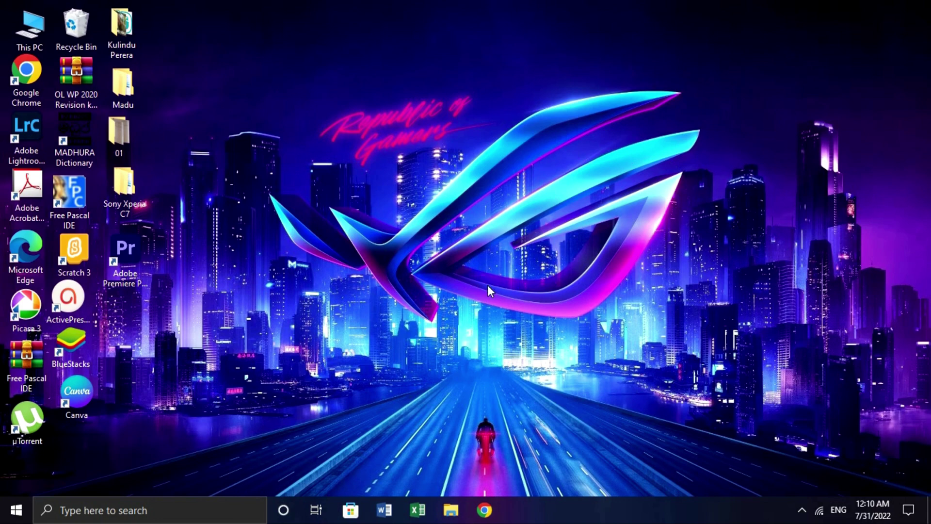
- Move the nexus archive from the Downloads folder to the Desktop folder, then close File Explorer
click(451, 510)
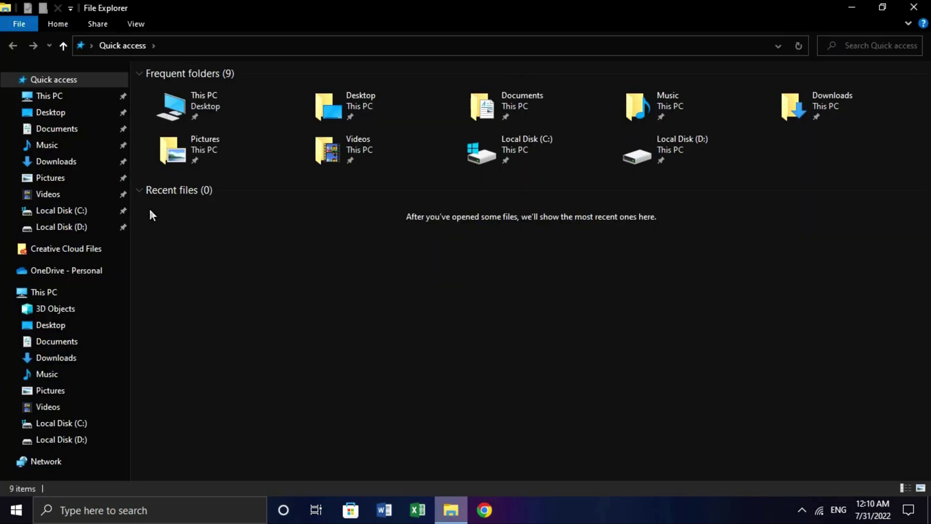
click(77, 167)
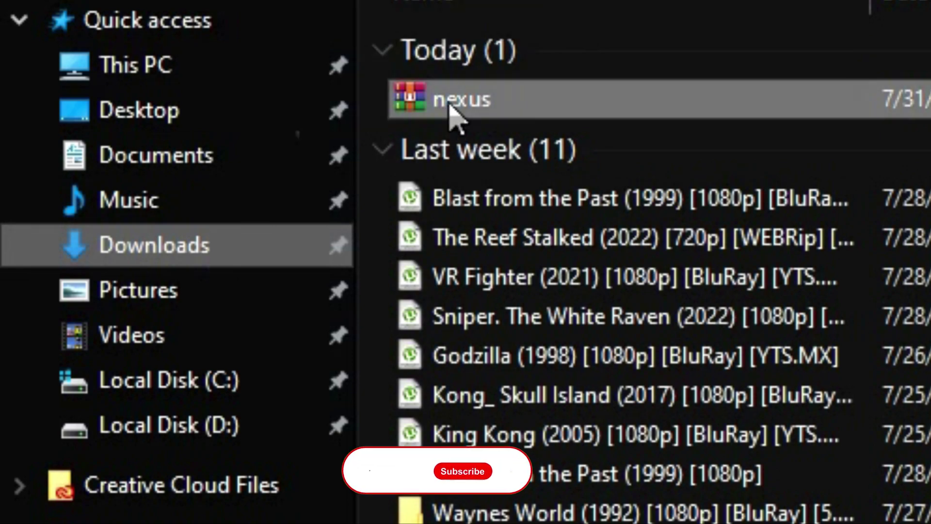
drag(147, 114, 102, 150)
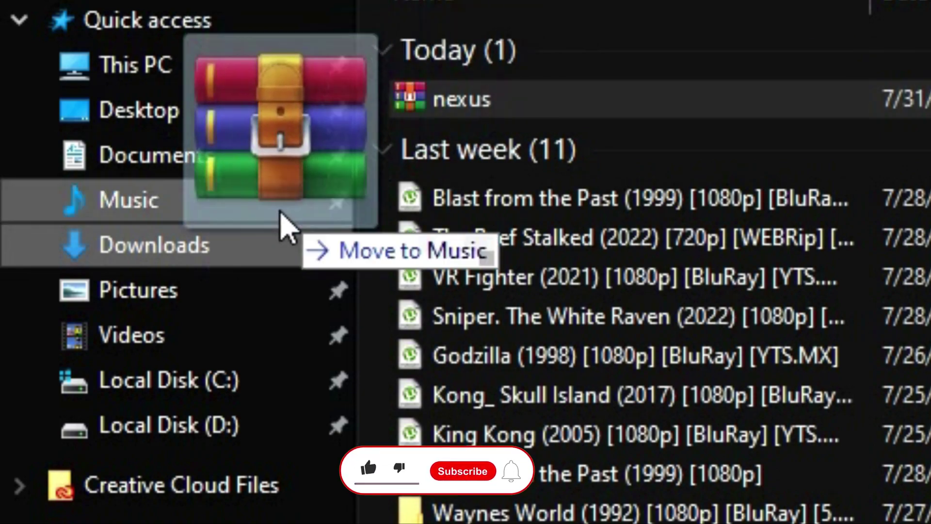
drag(281, 213, 179, 113)
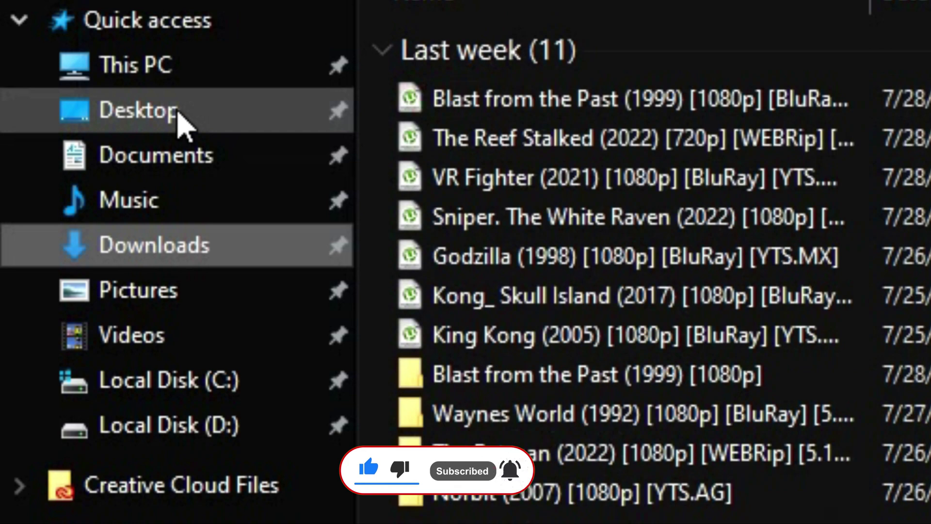
click(177, 115)
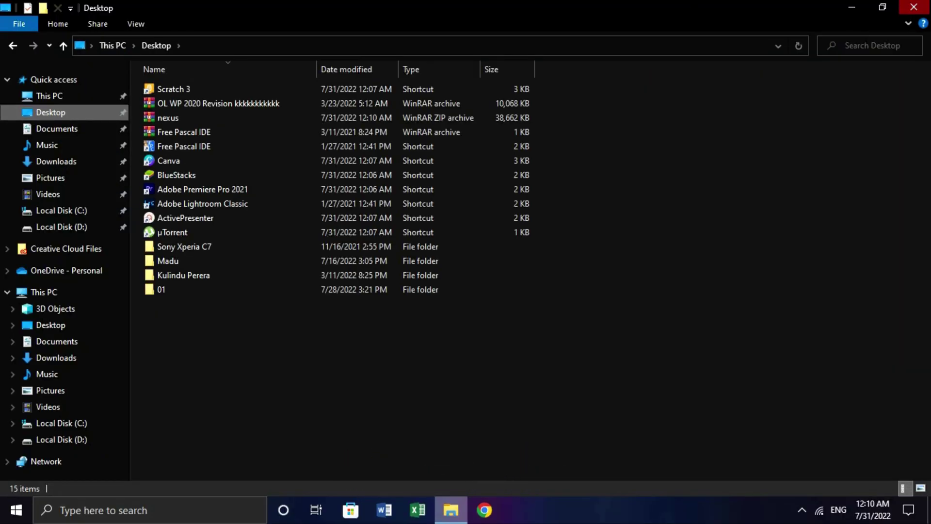
click(914, 7)
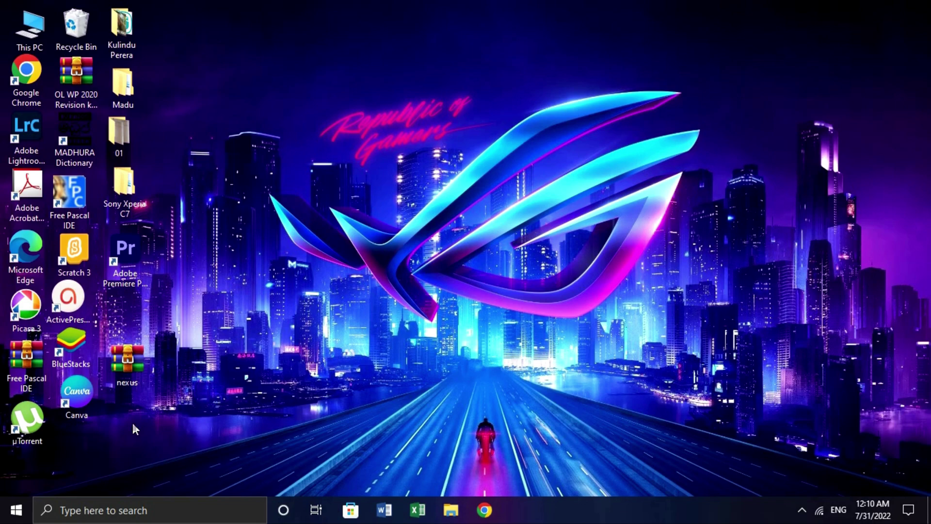
- Place the nexus archive in the middle of the desktop and extract its contents directly onto the desktop
drag(130, 382, 498, 192)
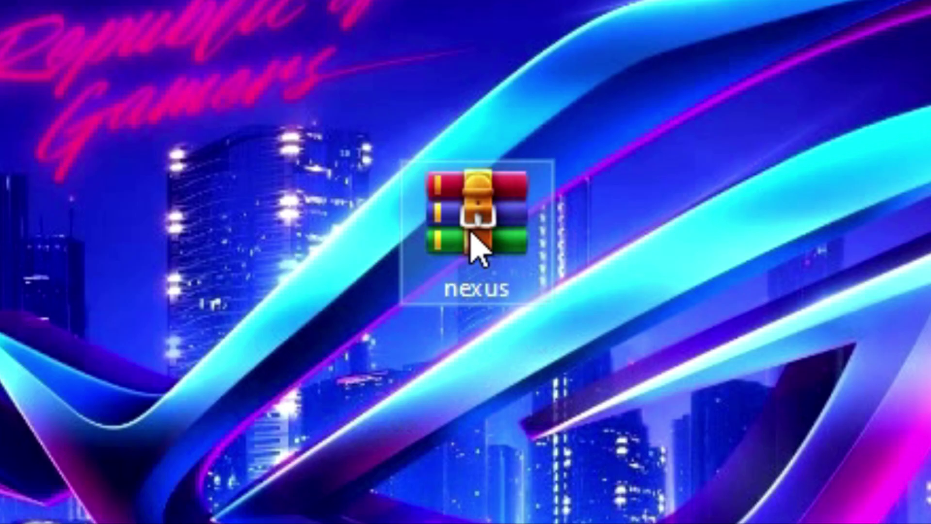
right_click(471, 234)
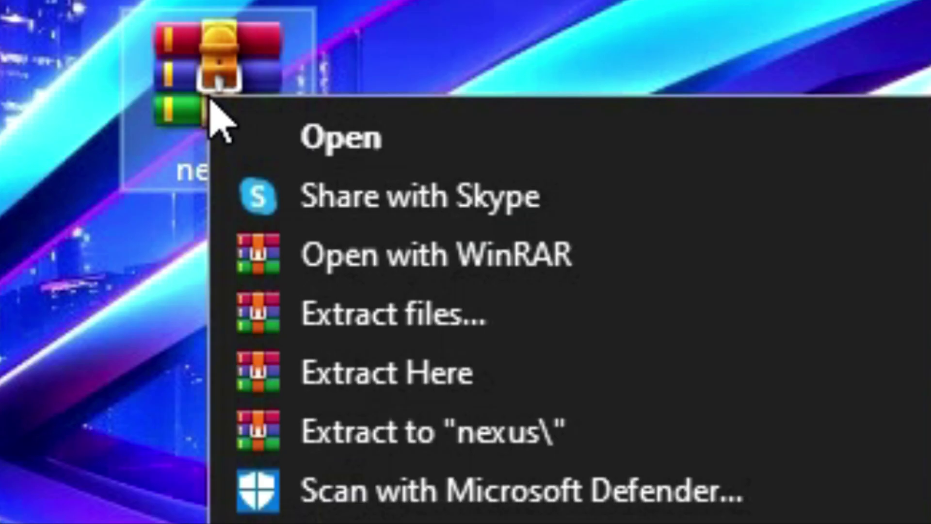
click(349, 372)
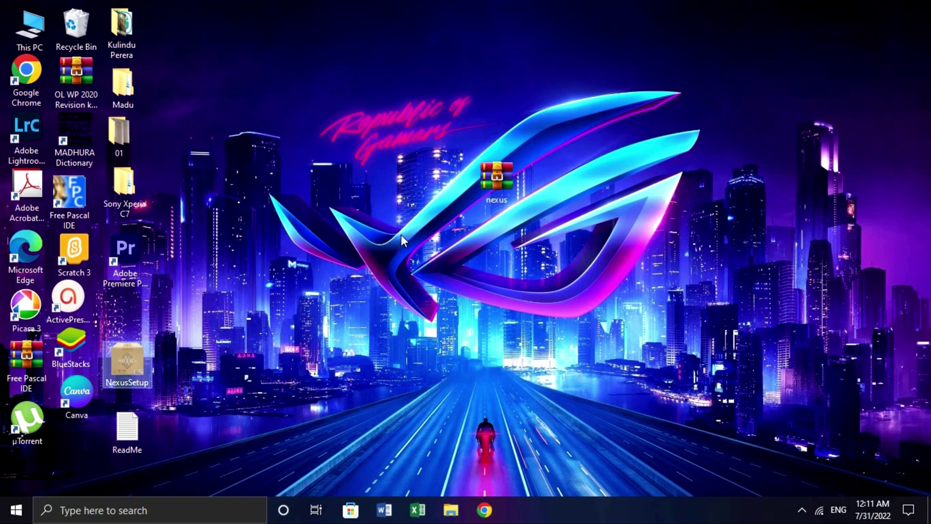
- Arrange the extracted NexusSetup and ReadMe files near the nexus archive in the middle of the desktop
drag(401, 235, 401, 235)
drag(136, 432, 478, 259)
drag(103, 31, 786, 451)
- Run NexusSetup and choose English as the installation language
click(293, 310)
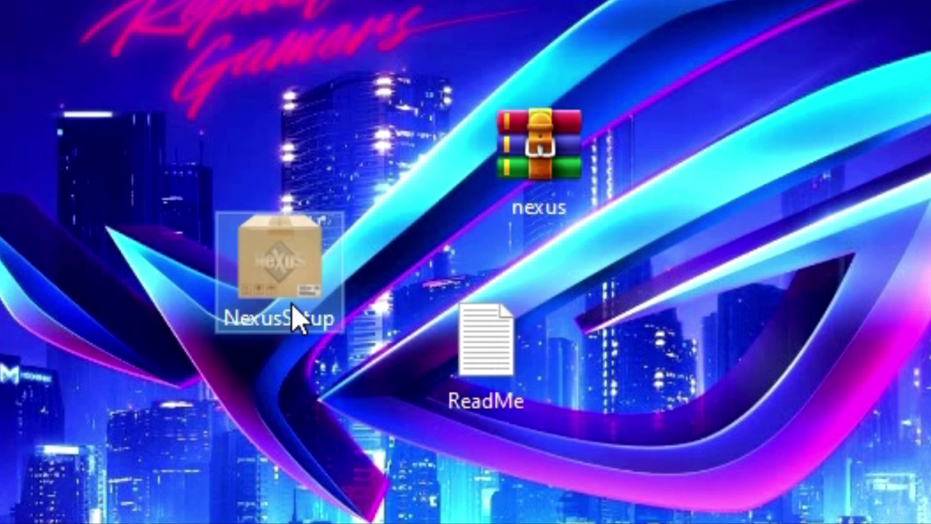
double_click(293, 310)
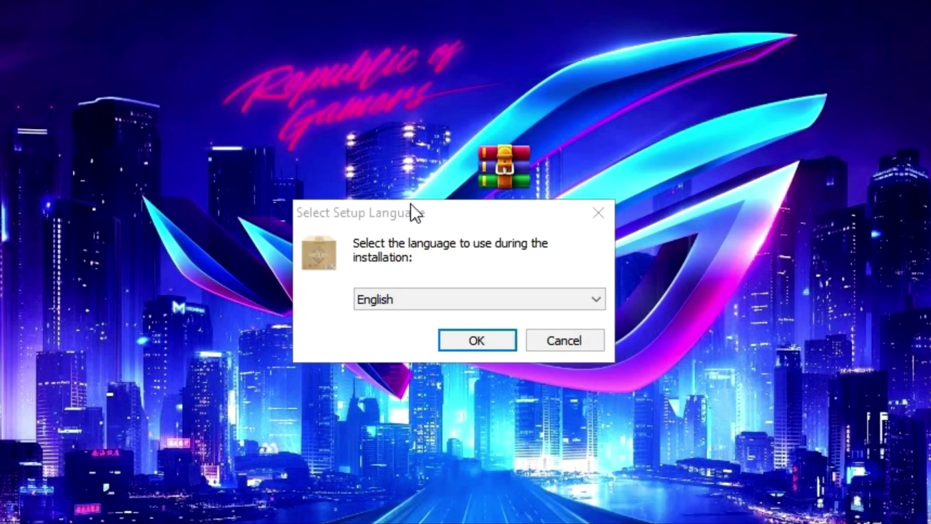
drag(411, 220, 389, 139)
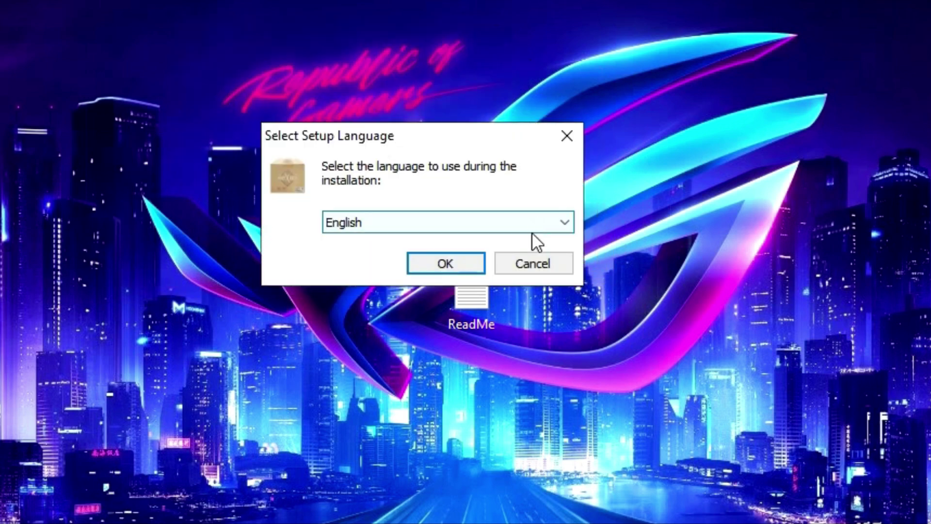
click(467, 264)
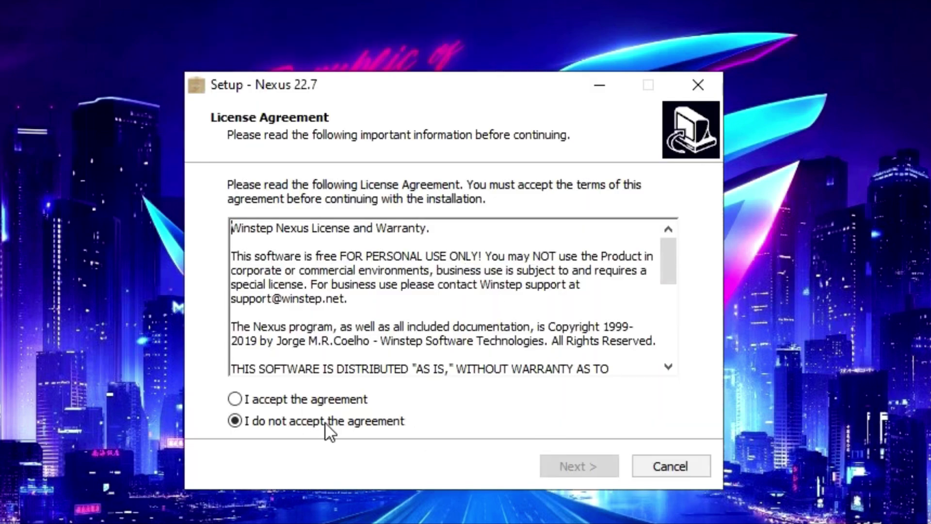
- Accept the license, install Nexus in C:\Program Files (x86)\Winstep with the Winstep Start Menu folder, and finish with Launch Nexus enabled
click(247, 401)
click(558, 473)
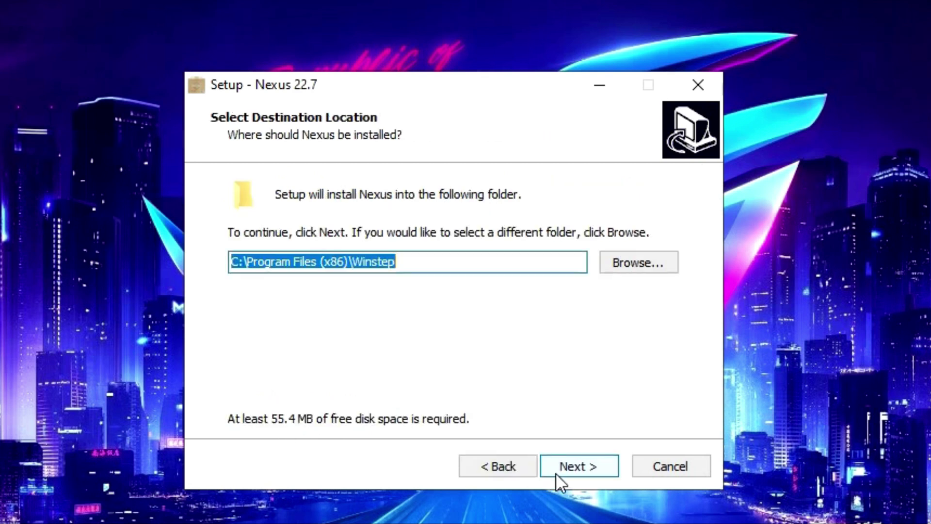
click(555, 473)
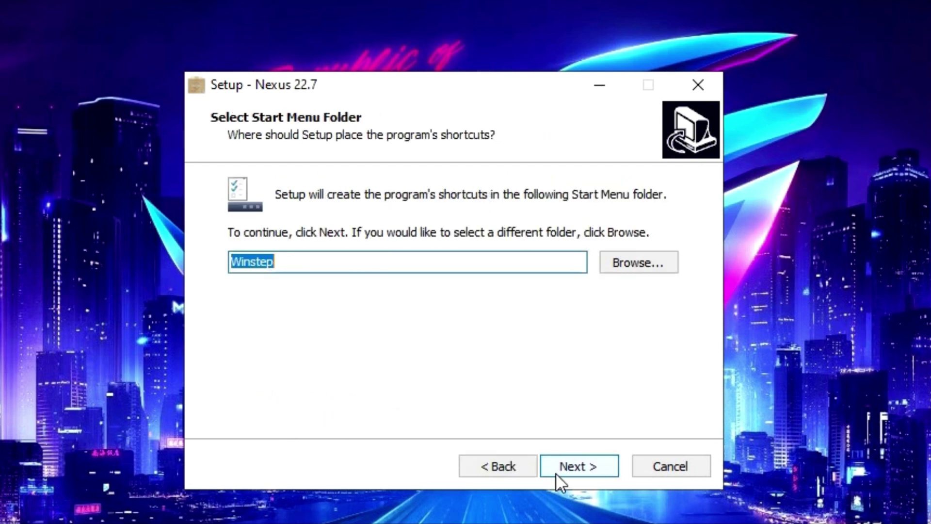
click(555, 472)
click(555, 473)
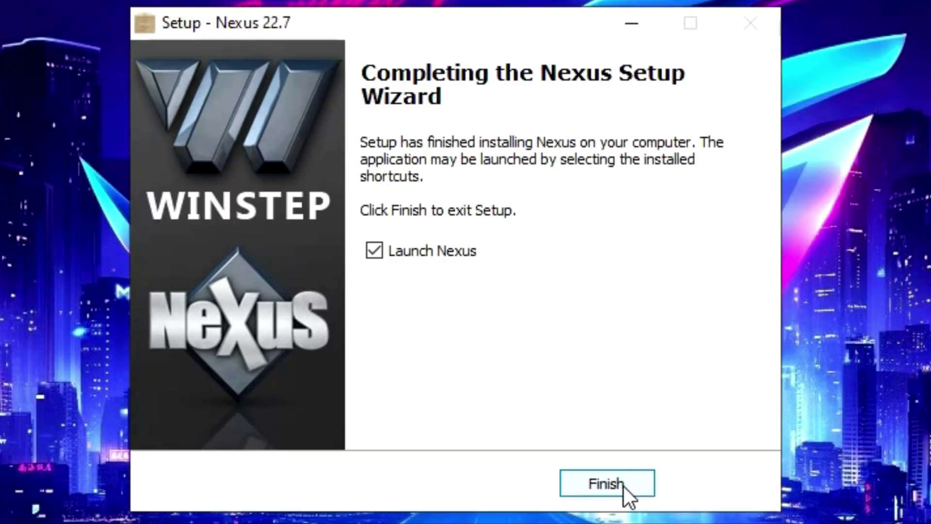
click(621, 484)
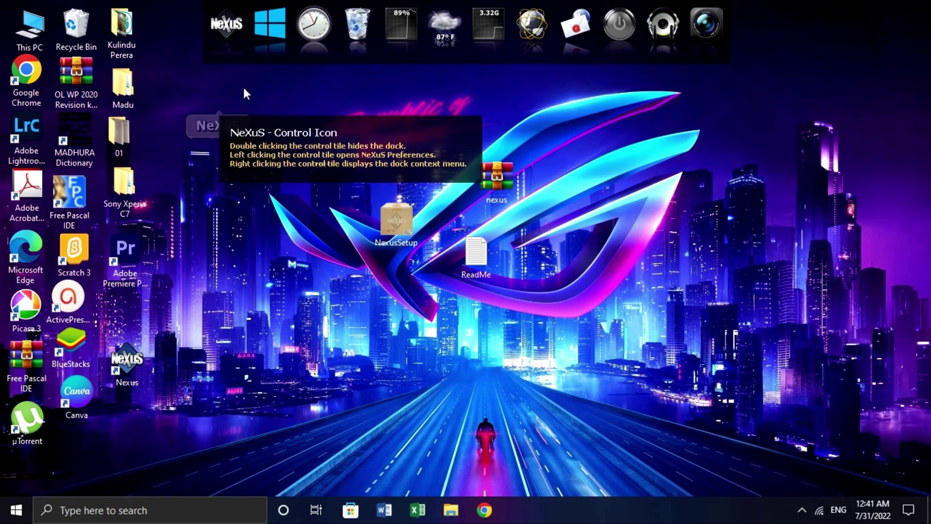
- Move the Nexus dock to the lower part of the desktop and permanently remove its Clock module
drag(244, 57, 266, 401)
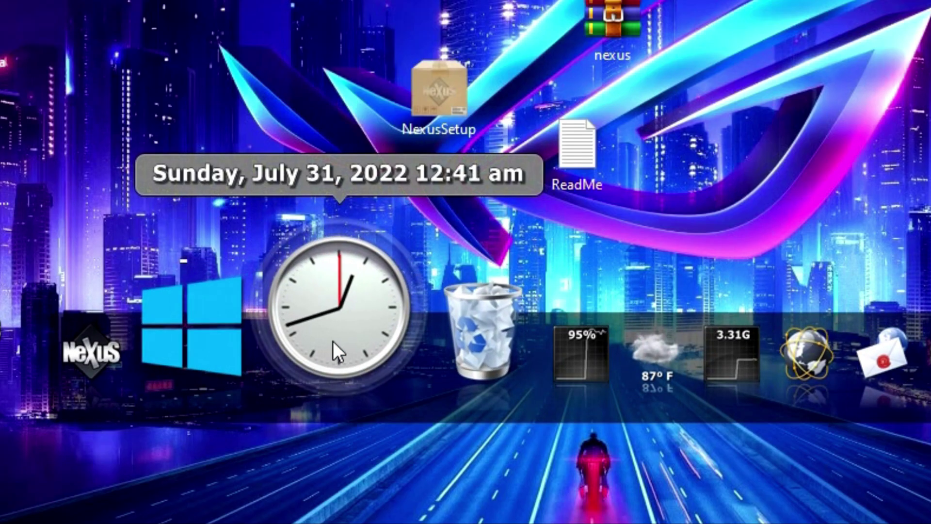
right_click(333, 342)
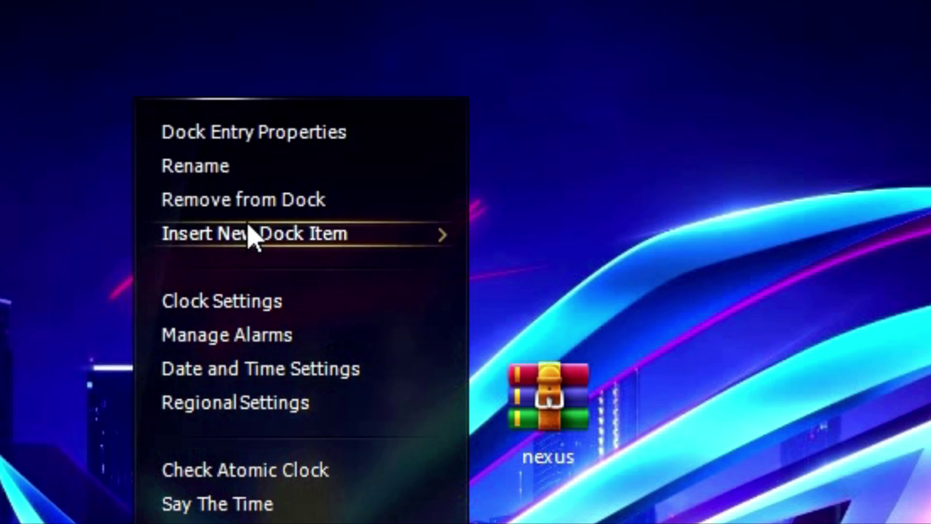
click(247, 202)
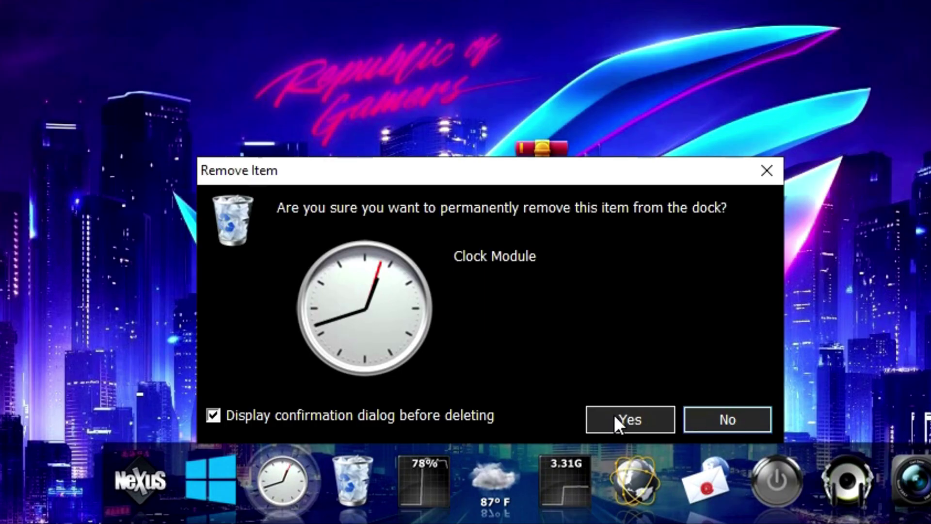
click(615, 417)
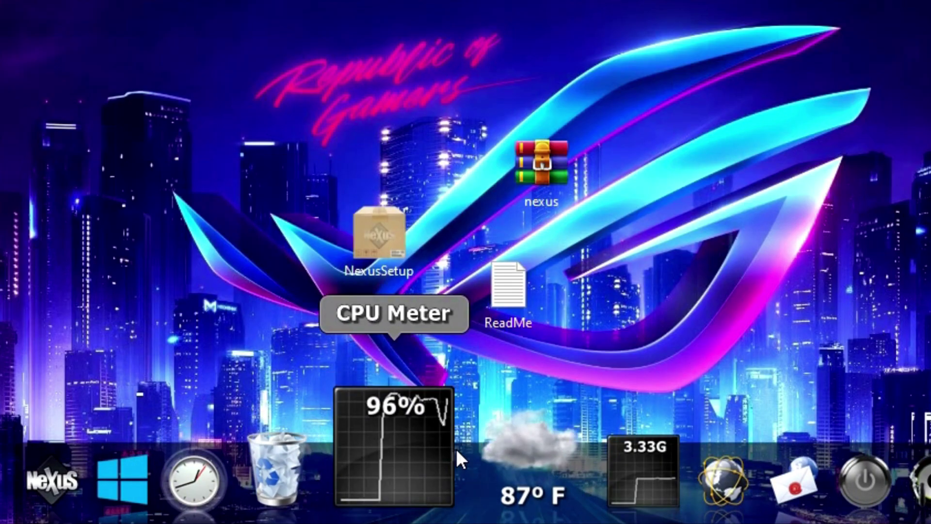
- Permanently remove the CPU Meter module from the dock
mouse_move(432, 447)
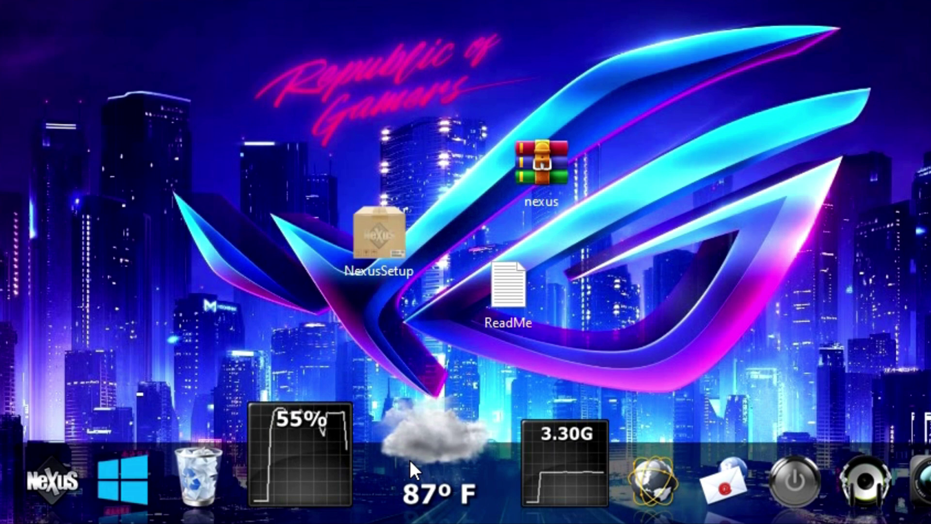
right_click(339, 458)
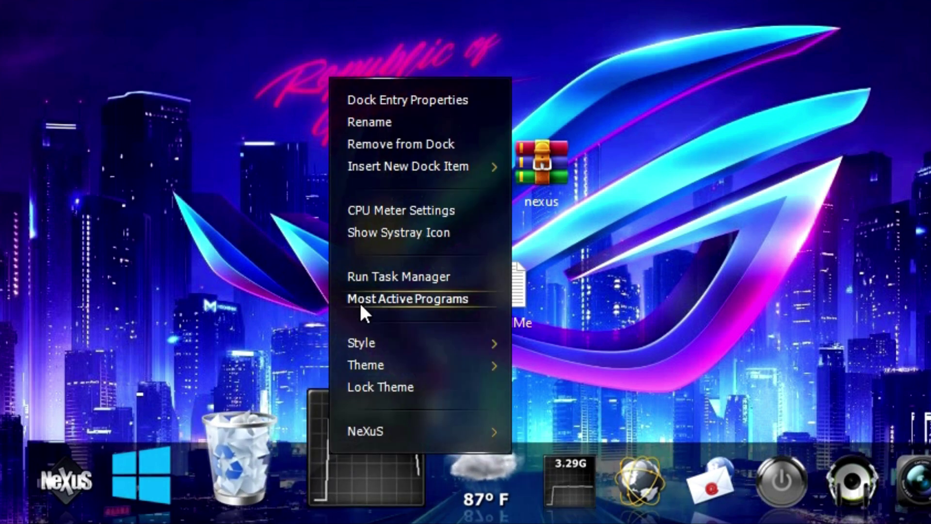
click(393, 144)
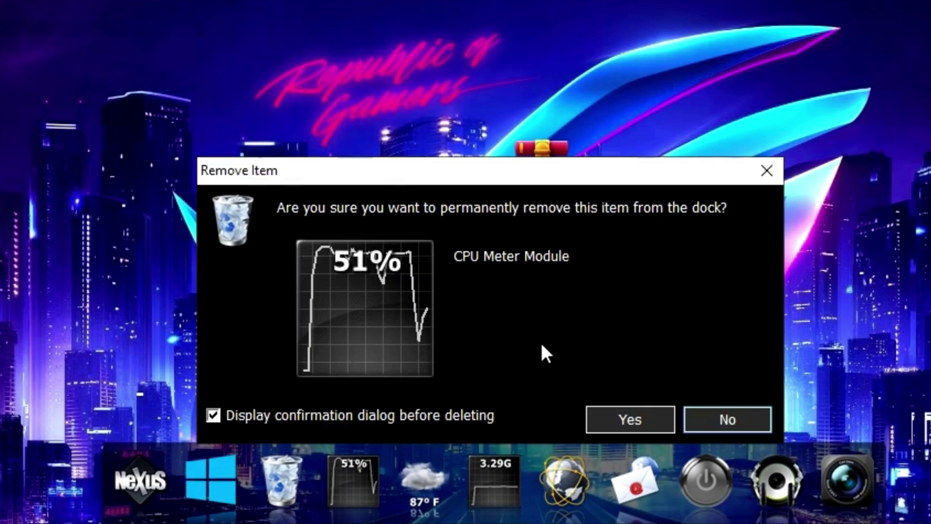
click(625, 419)
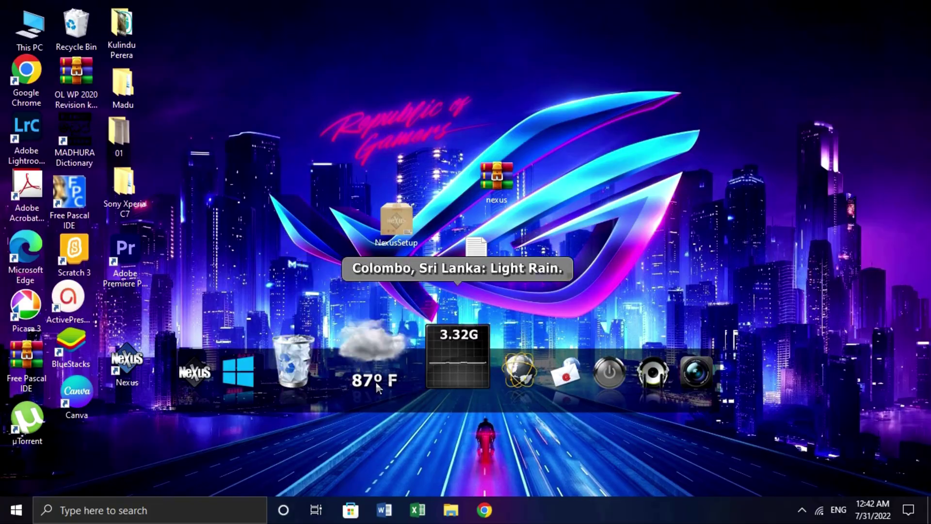
- Permanently remove the weather monitor module from the dock
right_click(383, 377)
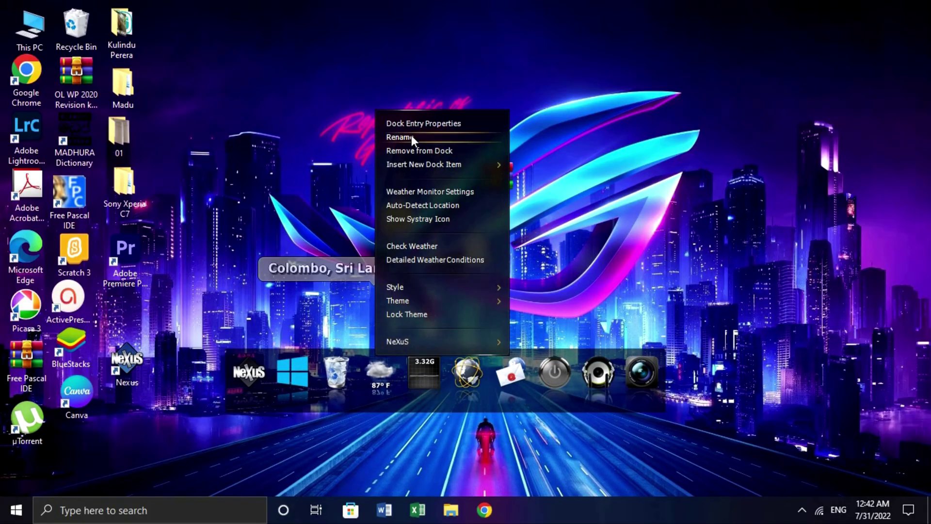
click(412, 150)
key(Return)
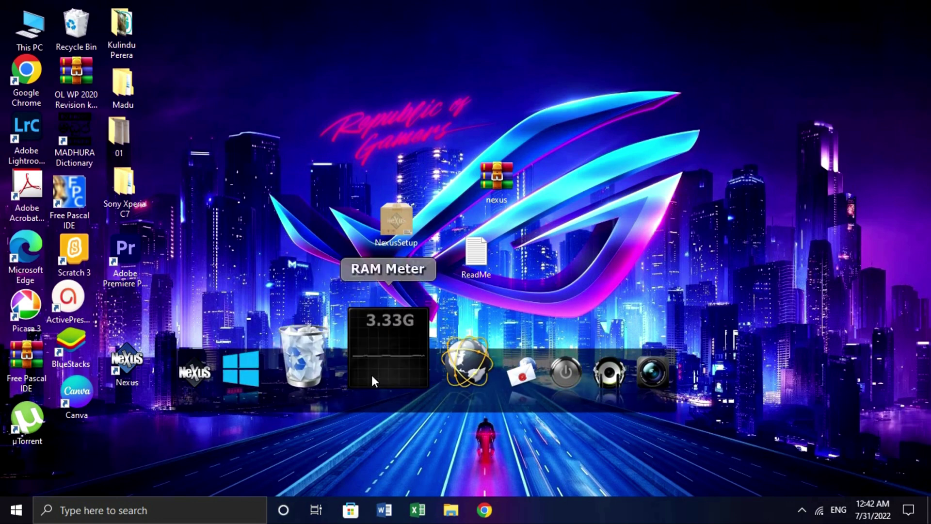
- Permanently remove the RAM Meter module and the Avast Secure Browser item from the dock
right_click(372, 374)
click(411, 181)
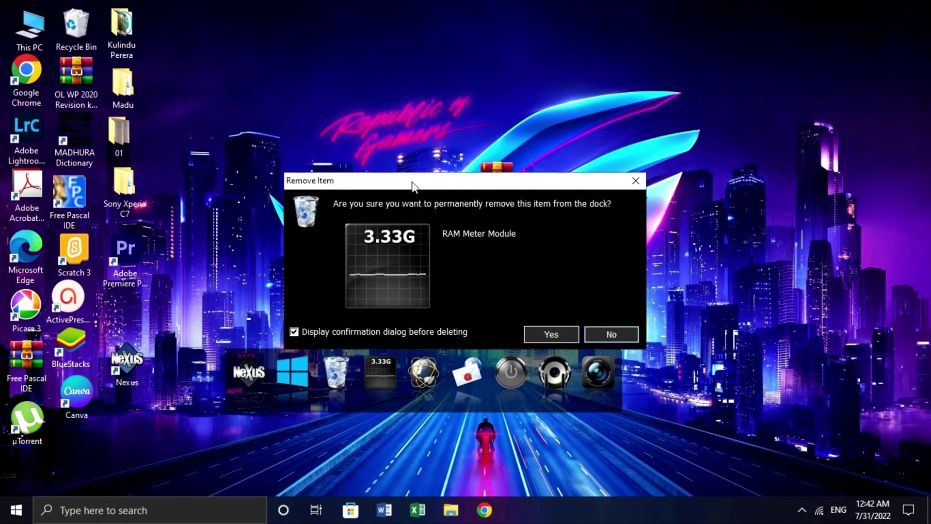
click(568, 334)
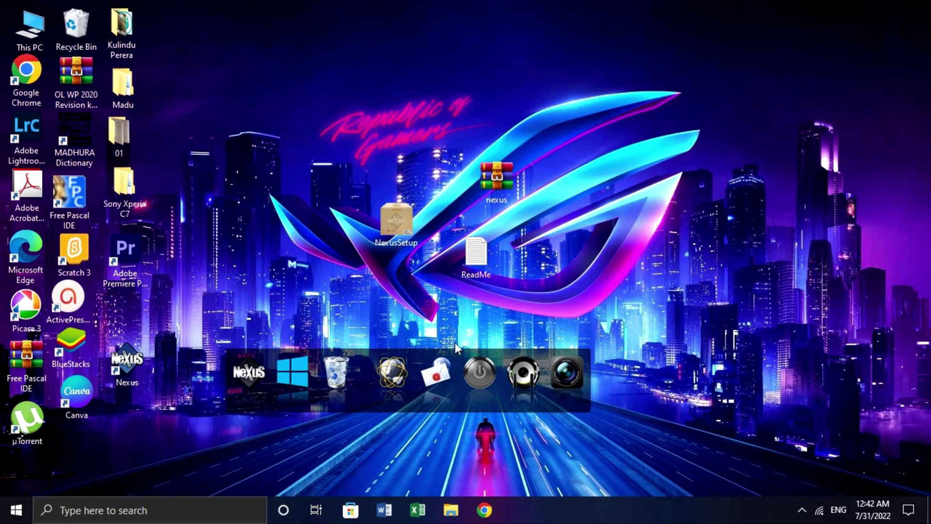
right_click(379, 375)
click(420, 258)
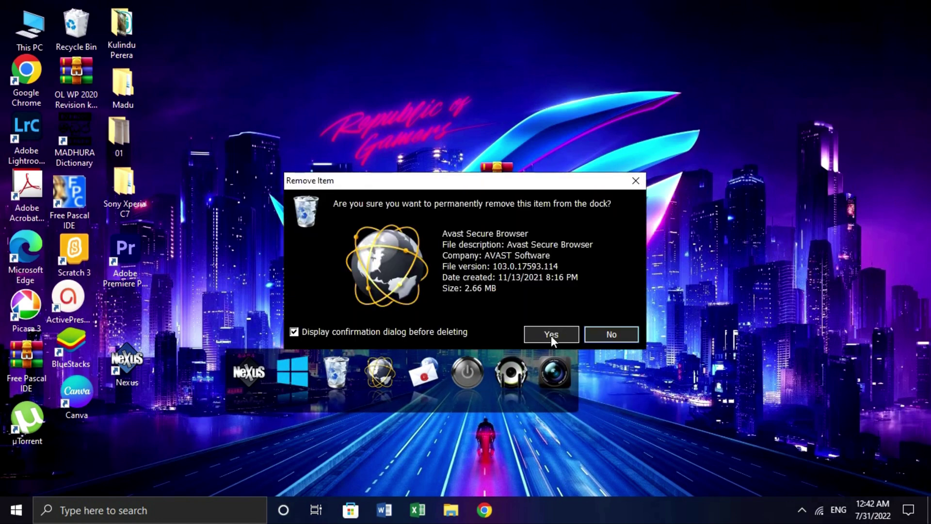
click(551, 334)
- Permanently remove the mail envelope item and the headphones-and-speaker item from the dock
right_click(381, 363)
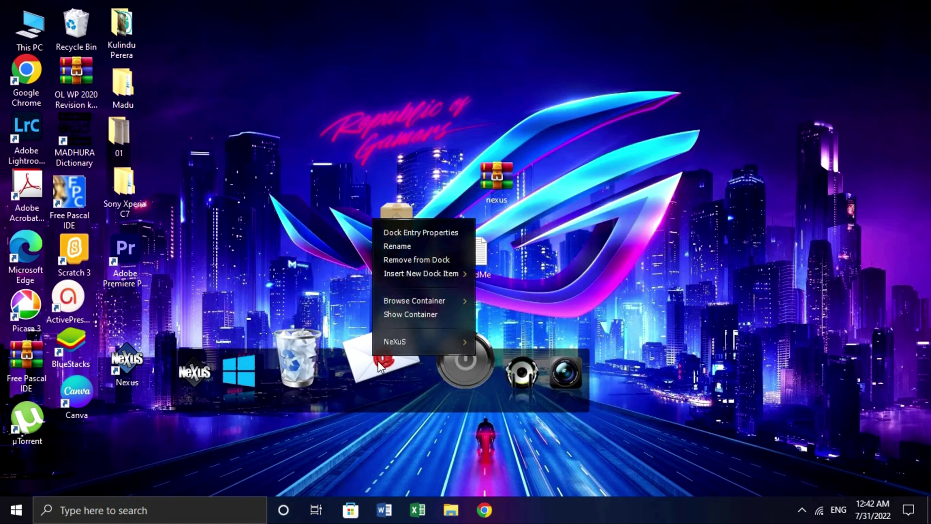
click(416, 264)
click(560, 334)
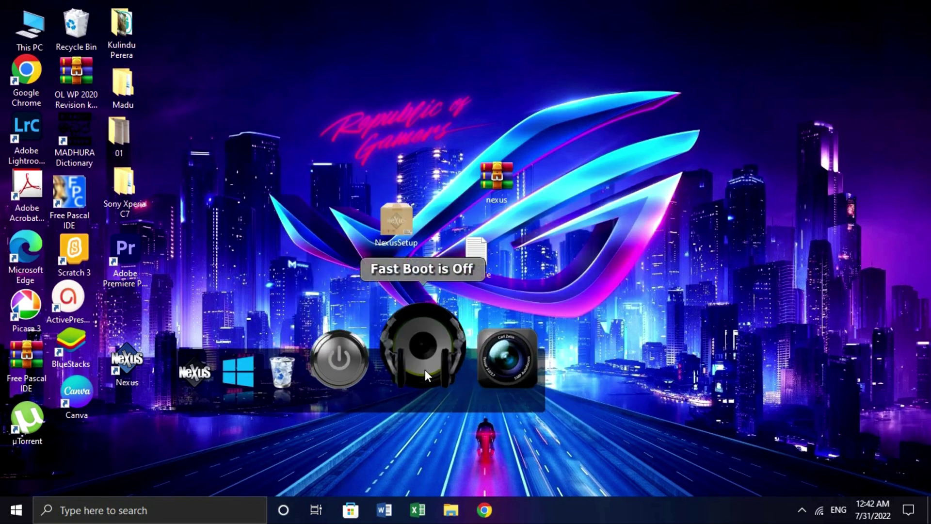
right_click(425, 370)
click(433, 257)
click(550, 334)
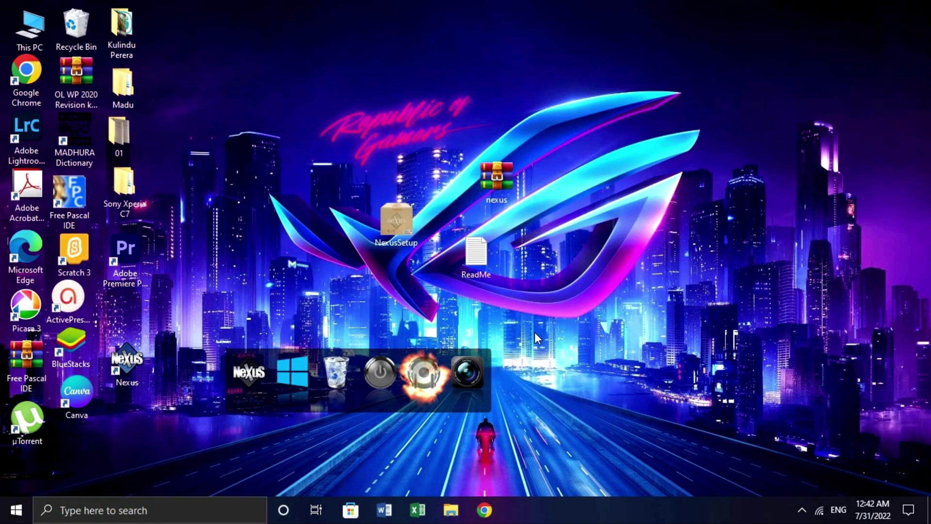
- Permanently remove the Fast Boot and Capture Desktop items from the dock
right_click(374, 375)
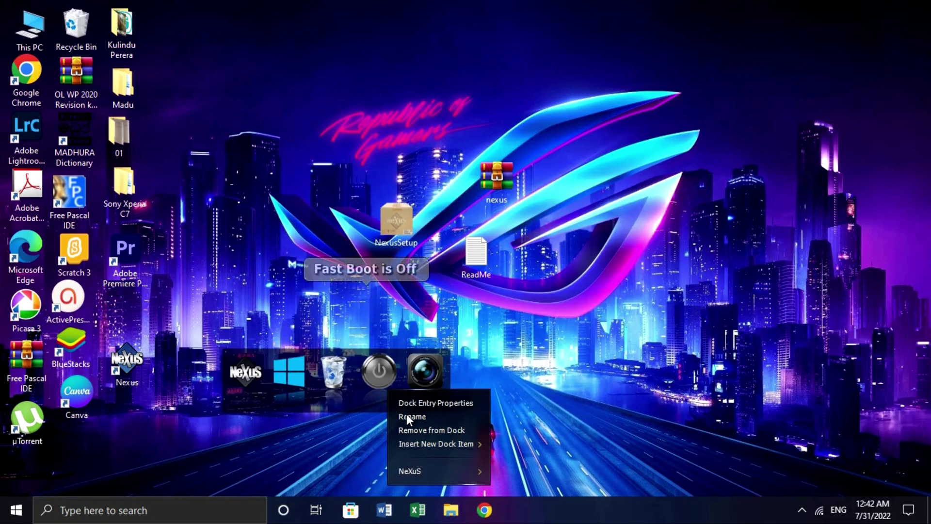
click(417, 429)
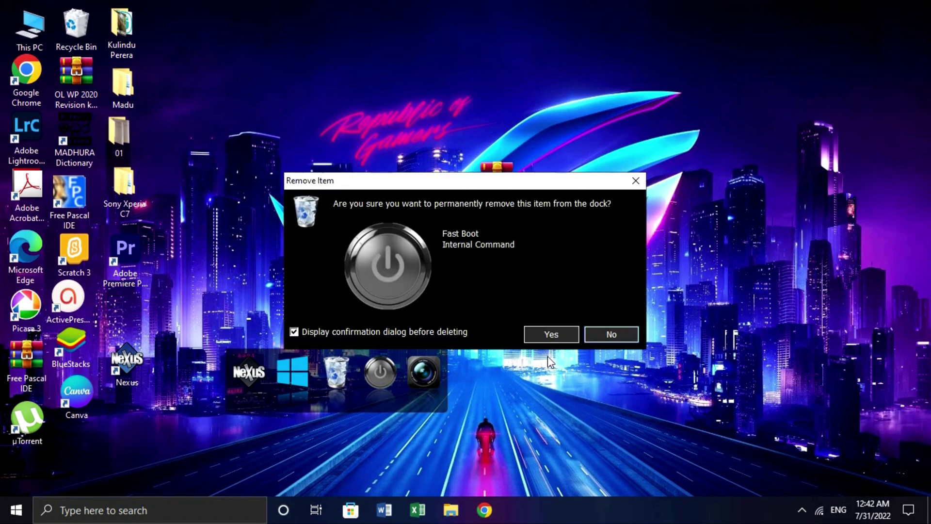
click(557, 331)
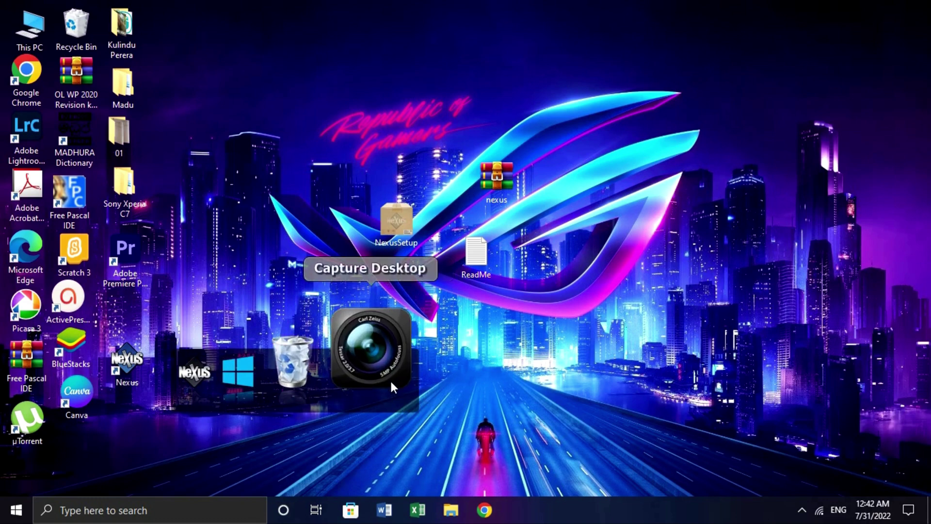
right_click(391, 392)
click(409, 428)
click(534, 333)
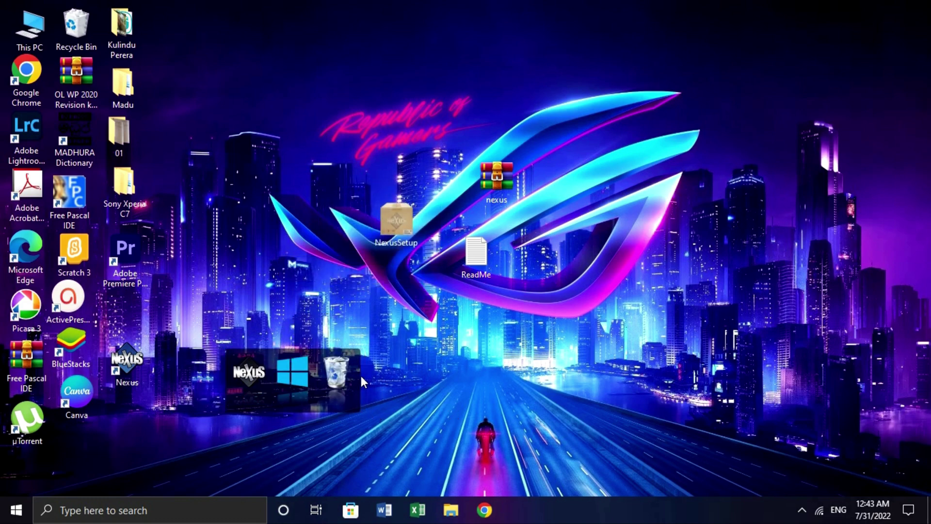
- Move the dock closer to the desktop's center and add the BlueStacks, Canva and µTorrent shortcuts to it
drag(358, 356, 430, 423)
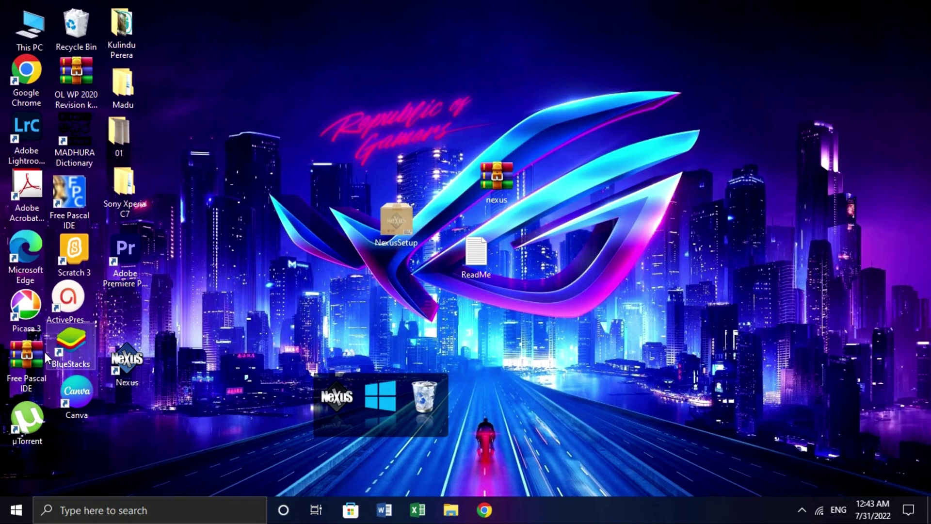
drag(68, 365, 406, 405)
drag(77, 393, 451, 403)
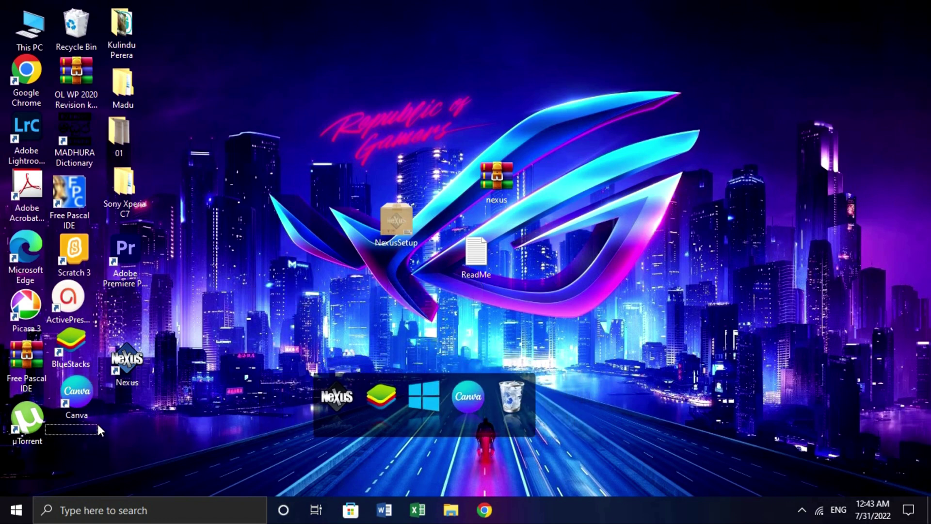
drag(34, 422, 417, 407)
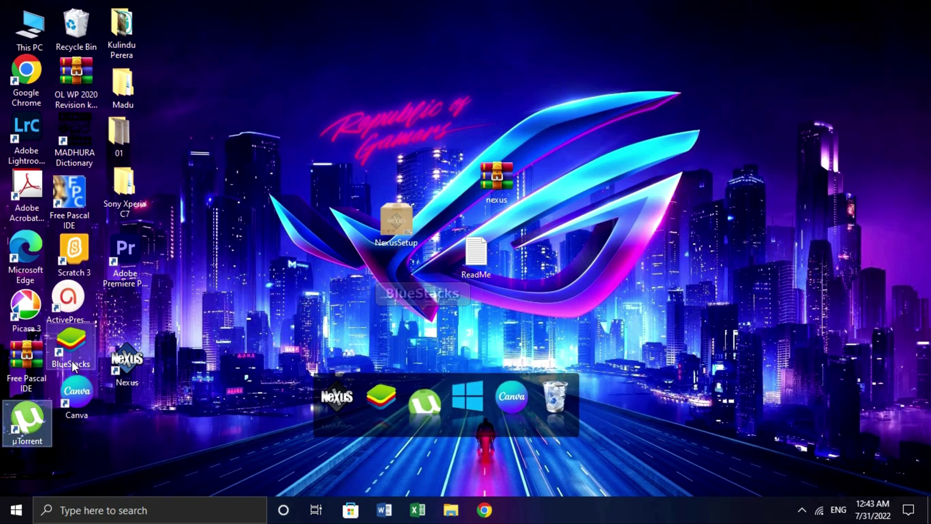
- Add the ActivePresenter, Adobe Premiere Pro 2021, Adobe Lightroom Classic, Google Chrome and Scratch 3 desktop shortcuts to the dock
drag(68, 318, 387, 413)
drag(144, 256, 427, 403)
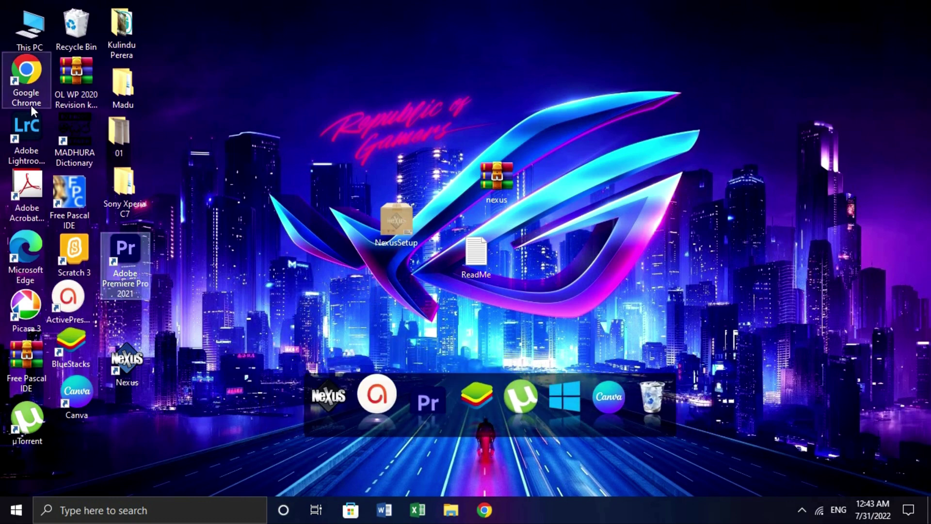
drag(25, 130, 461, 380)
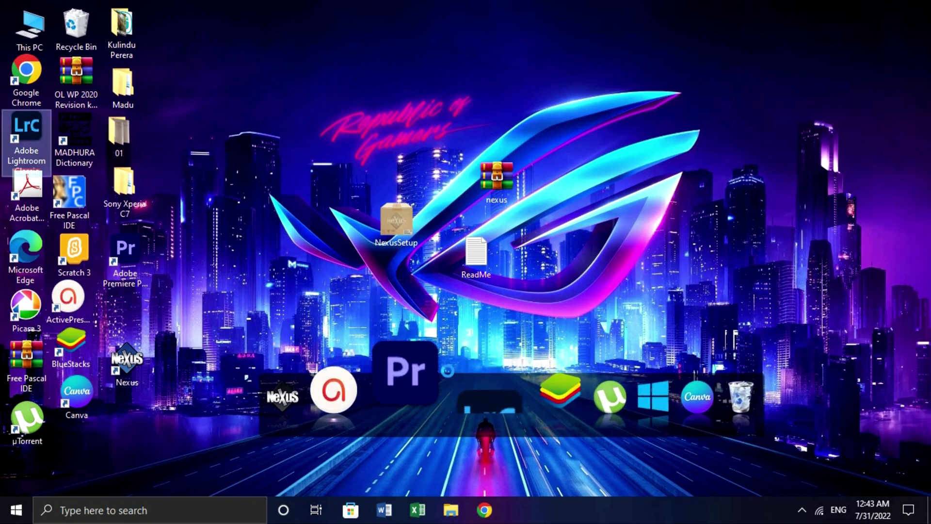
drag(35, 66, 474, 386)
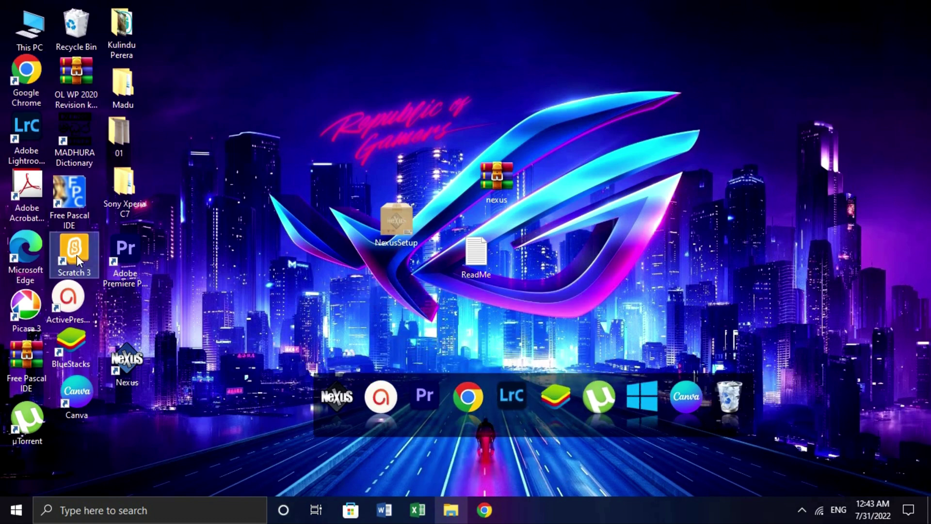
drag(77, 255, 374, 386)
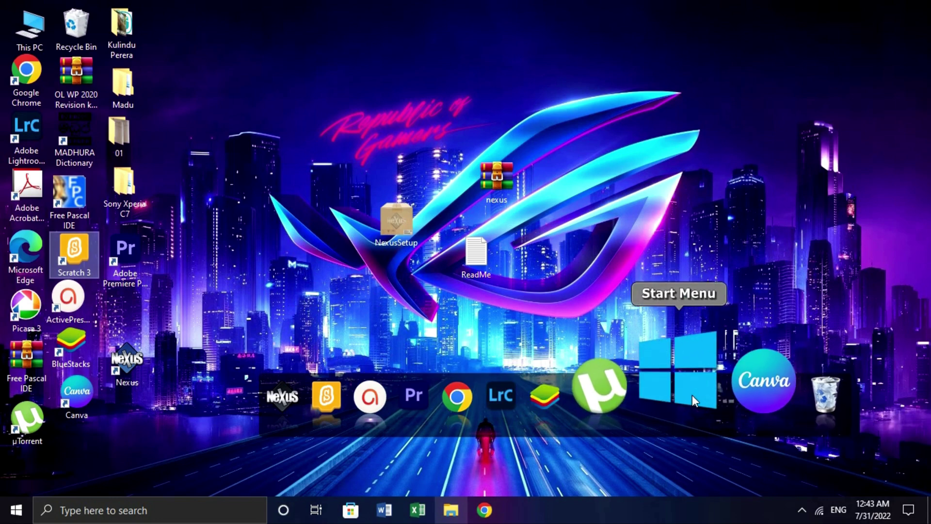
- Place the Start Menu item directly after the Nexus icon, and test the dock's Start Menu and Google Chrome items
drag(692, 395, 370, 370)
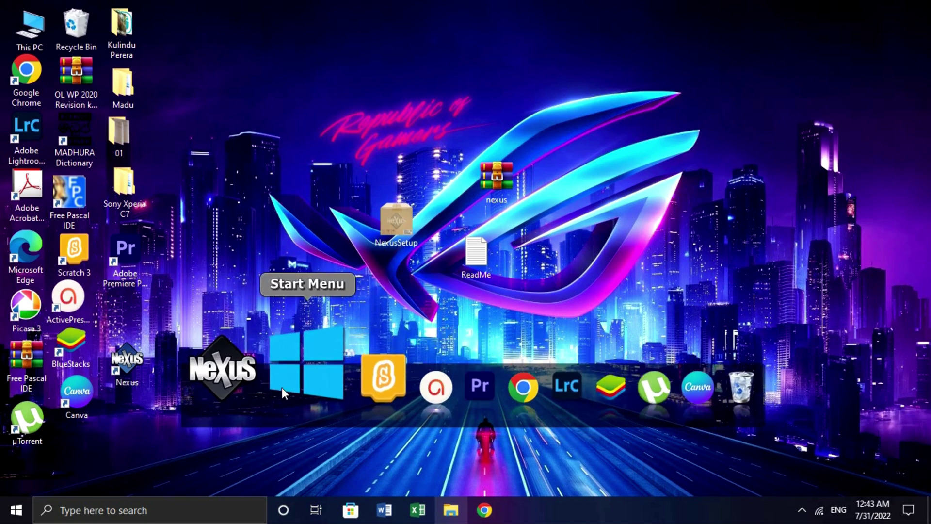
click(298, 387)
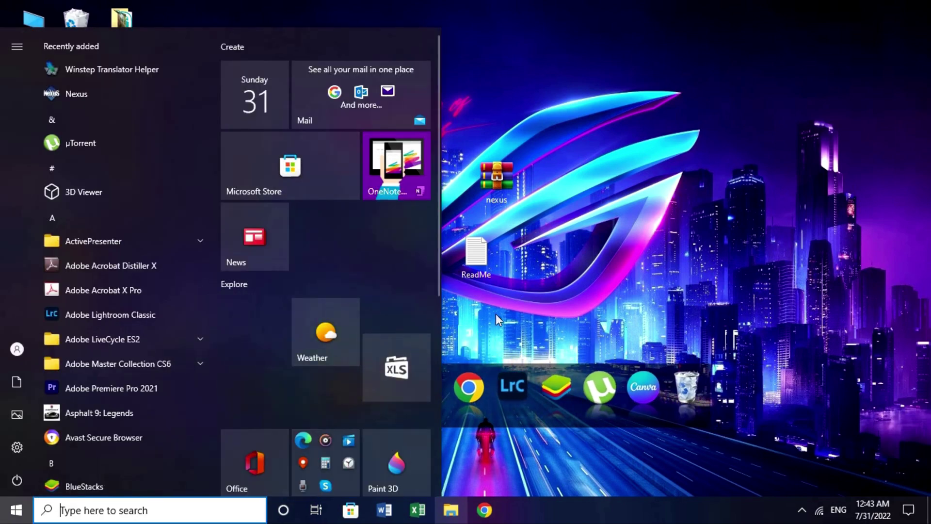
click(560, 301)
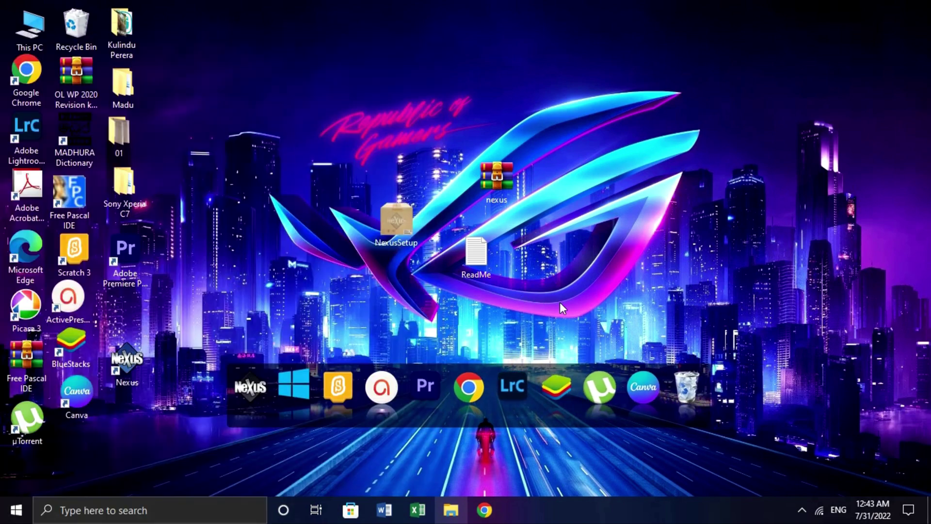
click(461, 390)
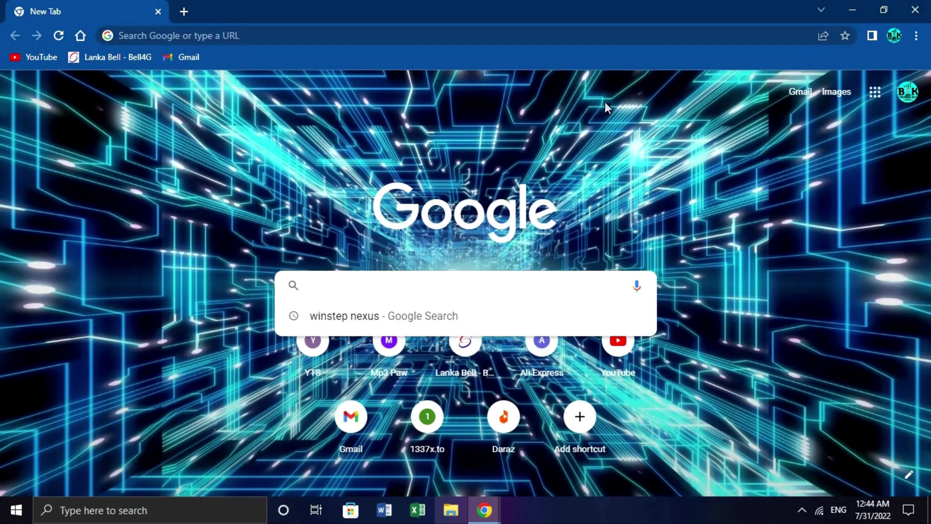
click(852, 10)
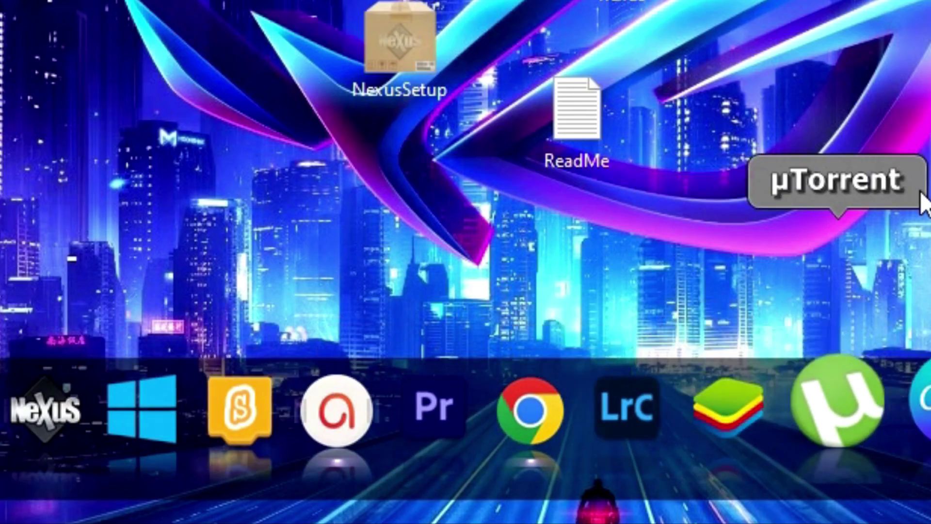
- Remove the Nexus icon from the dock and center the dock lower on the desktop, just above the taskbar
right_click(68, 426)
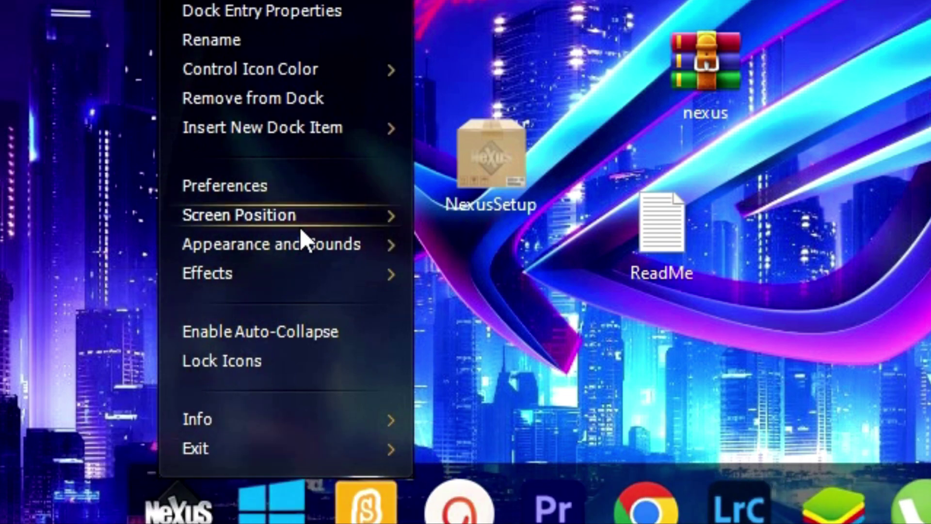
click(298, 99)
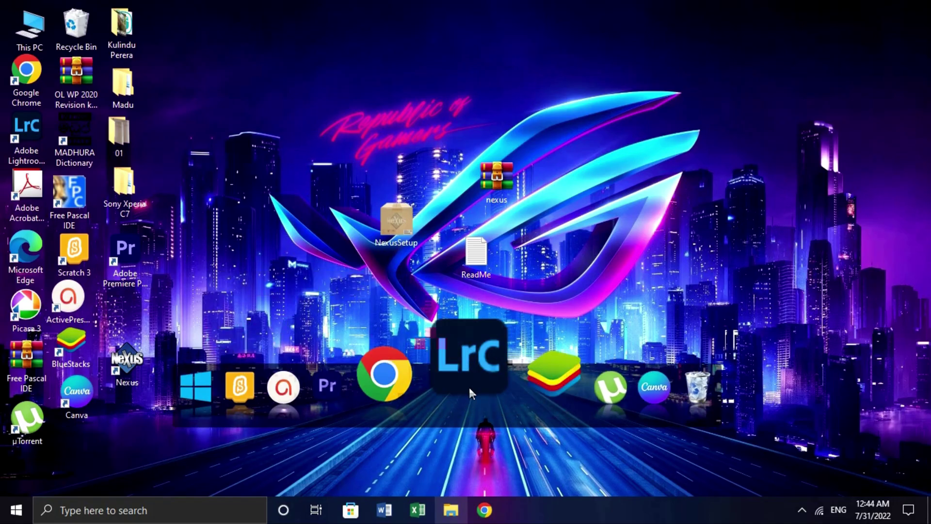
drag(264, 420, 326, 447)
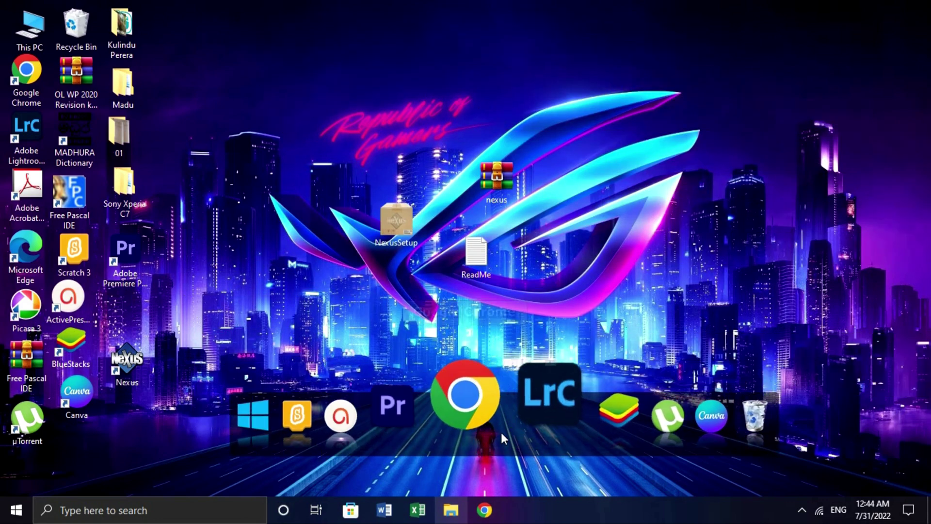
- Dock the Nexus bar to the right screen edge
right_click(323, 451)
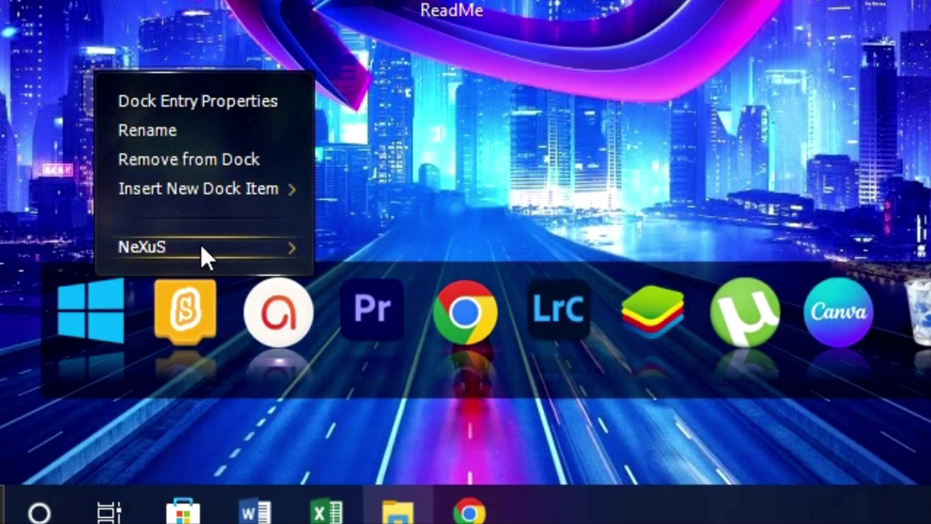
mouse_move(370, 388)
mouse_move(501, 274)
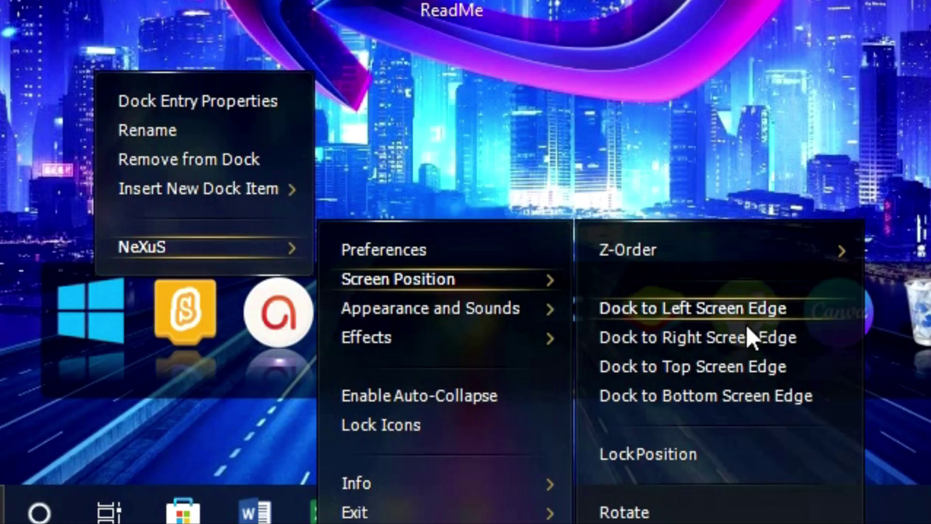
click(611, 422)
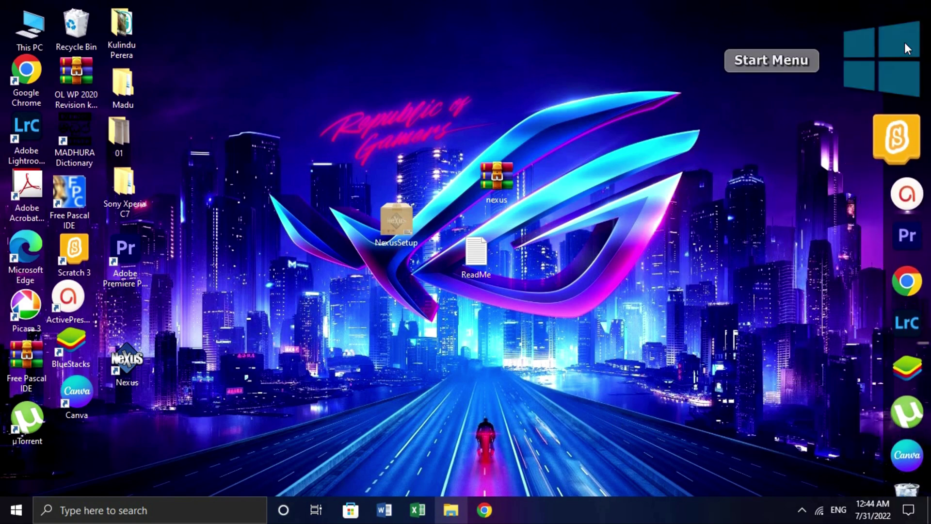
- Set the dock's screen position to the left screen edge
right_click(905, 44)
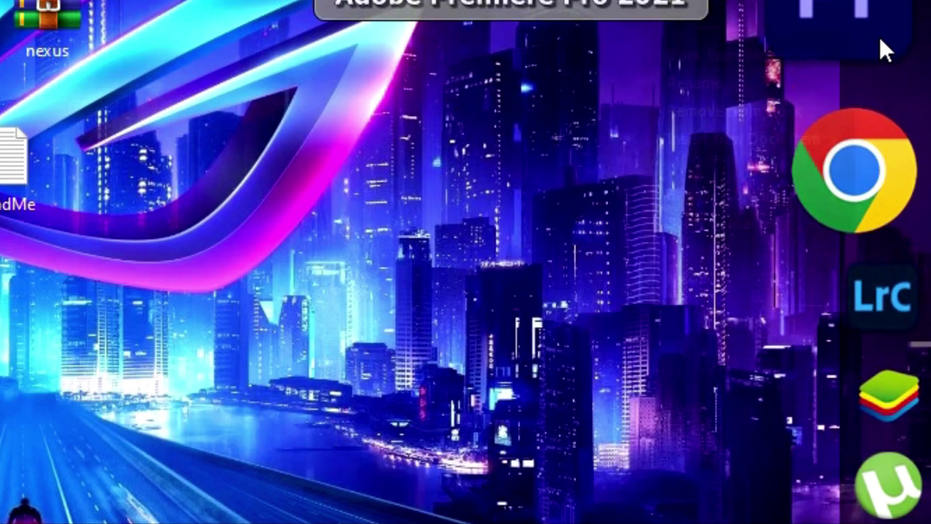
right_click(906, 241)
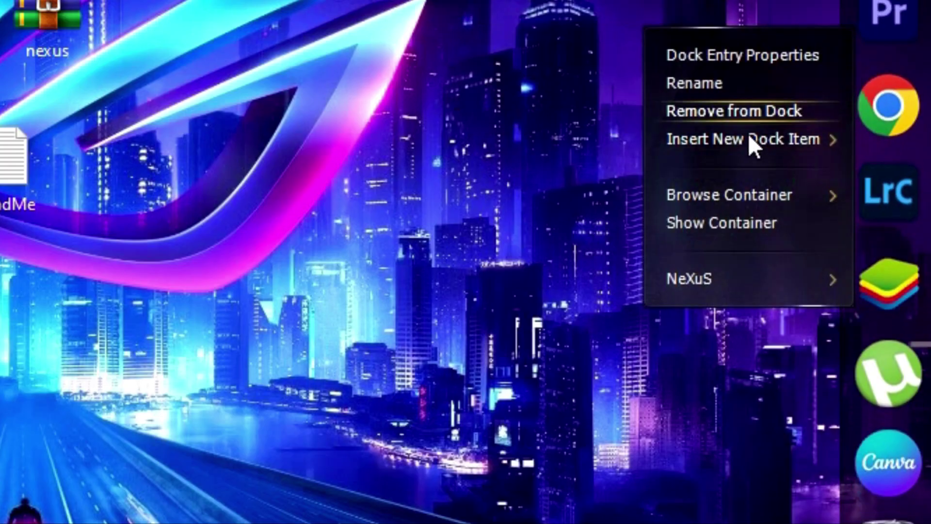
mouse_move(699, 274)
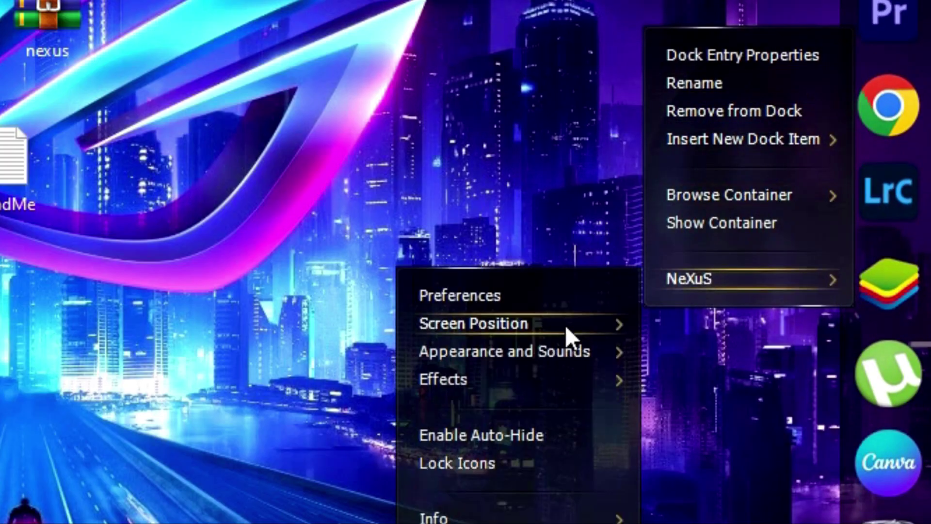
mouse_move(563, 324)
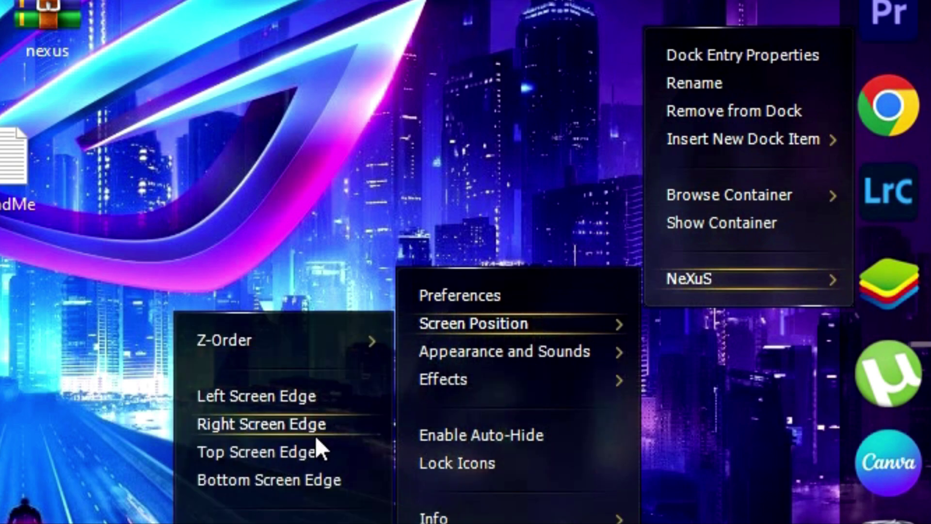
click(303, 400)
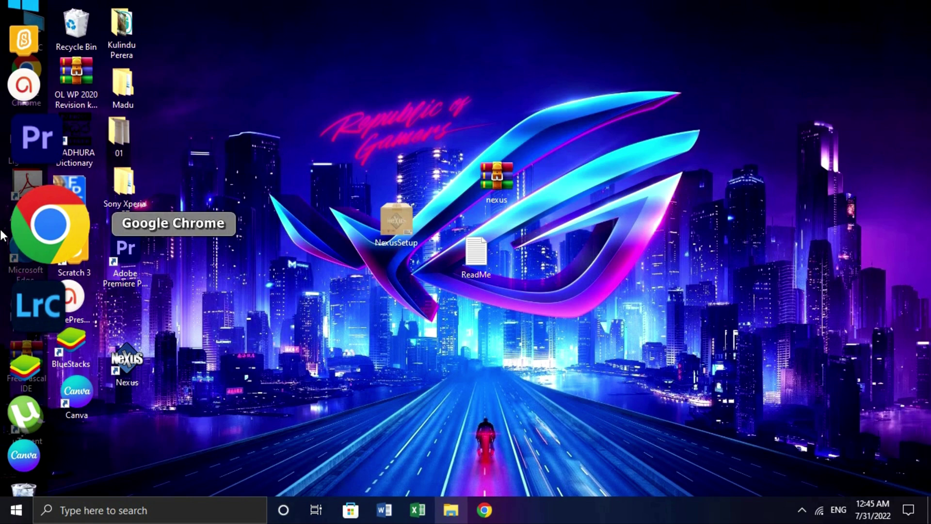
- Dock the Nexus bar to the top screen edge
right_click(2, 236)
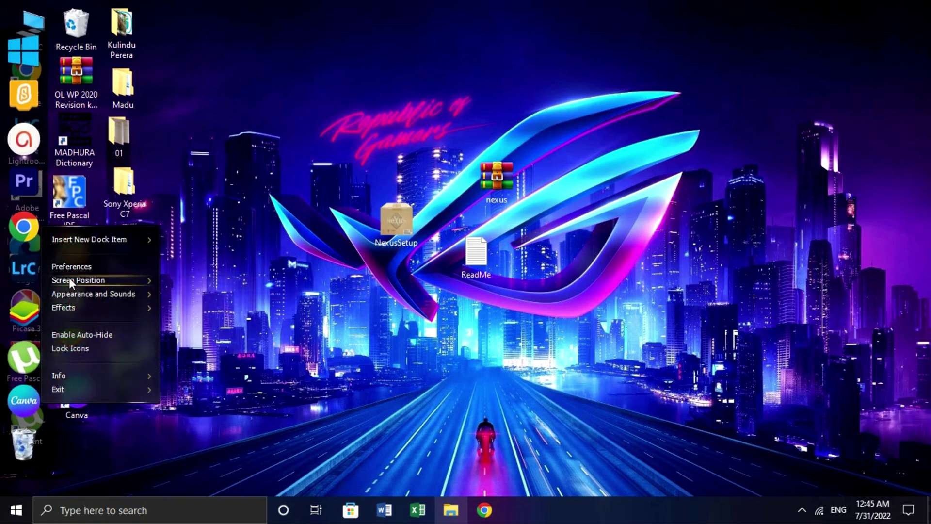
mouse_move(70, 283)
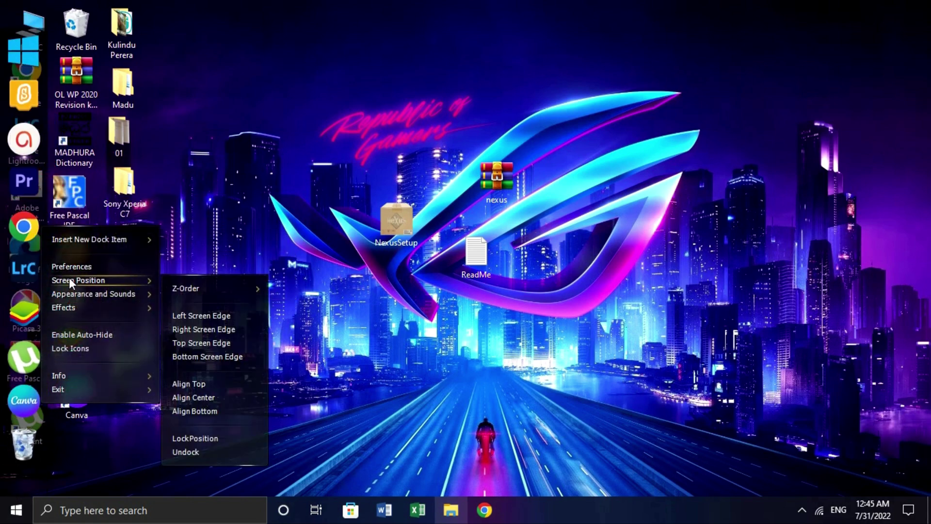
click(211, 343)
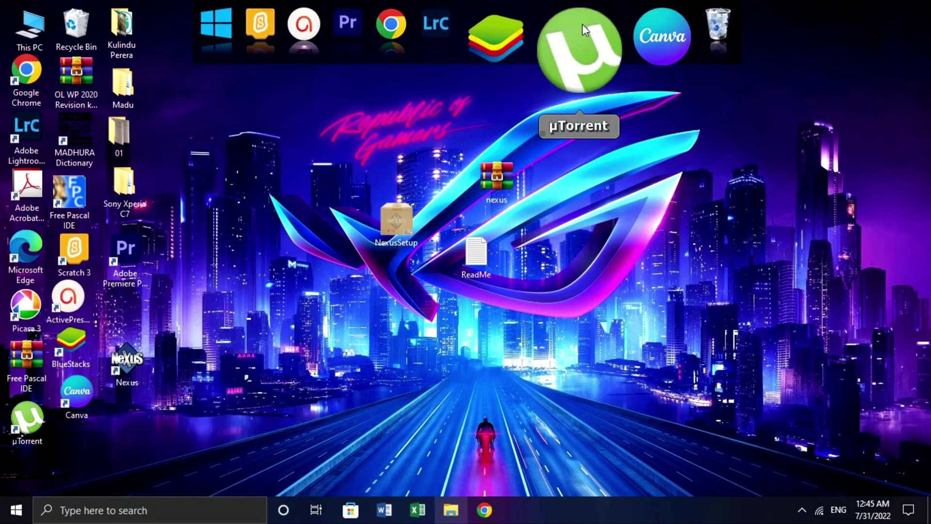
- Set the dock's screen position to the bottom screen edge
right_click(328, 31)
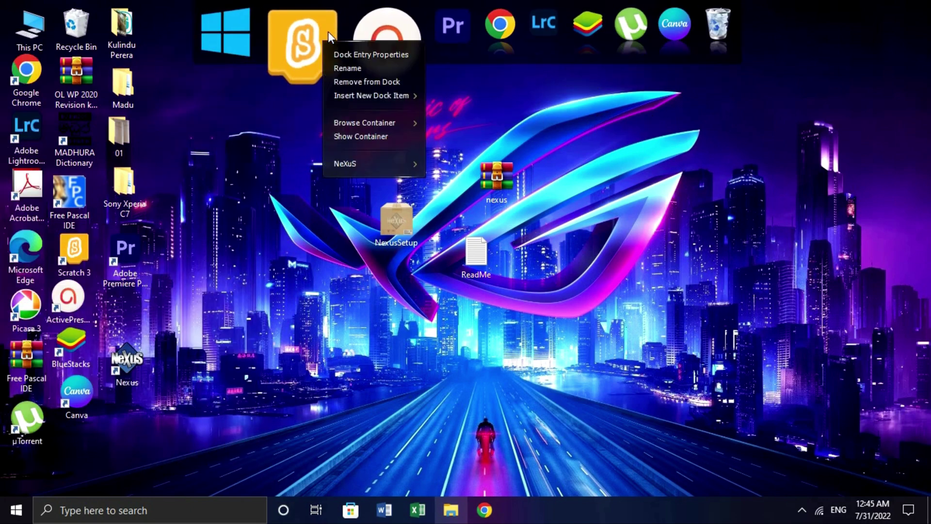
mouse_move(348, 164)
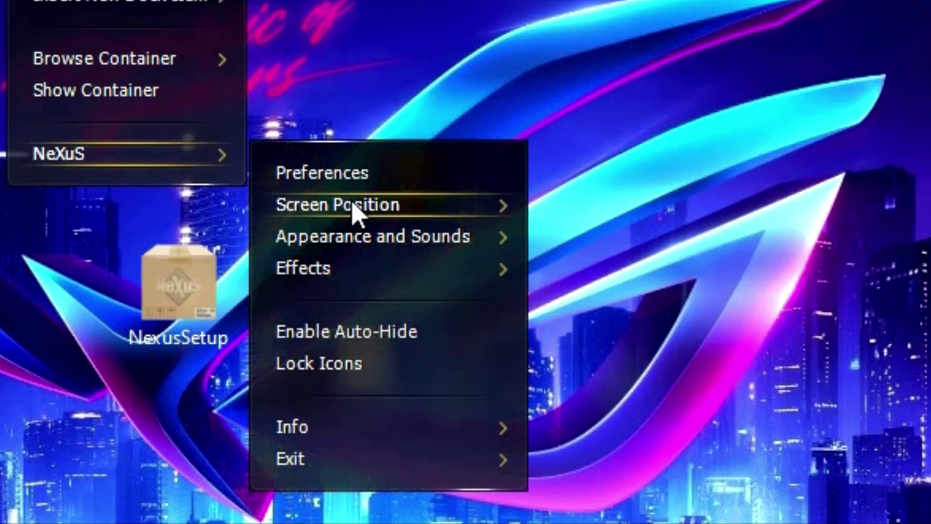
mouse_move(357, 212)
click(670, 383)
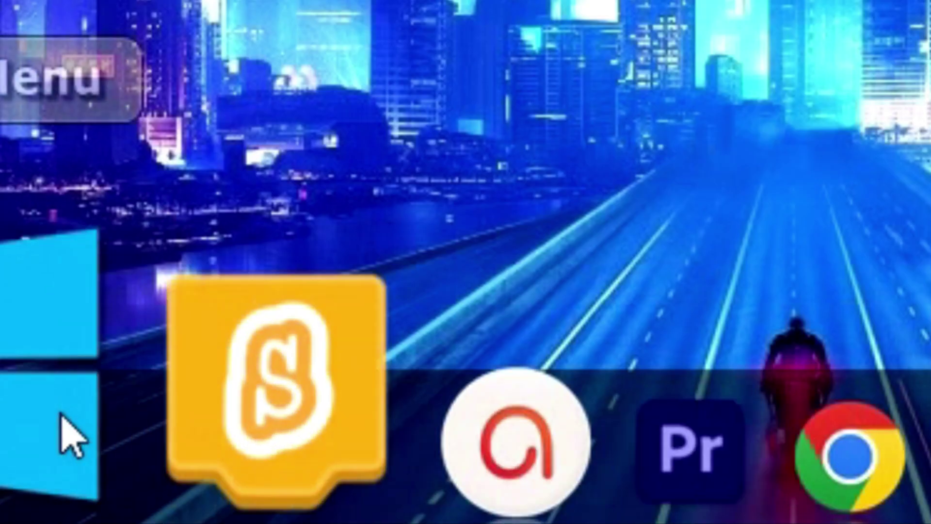
- Open the Nexus dock's Preferences window
right_click(262, 454)
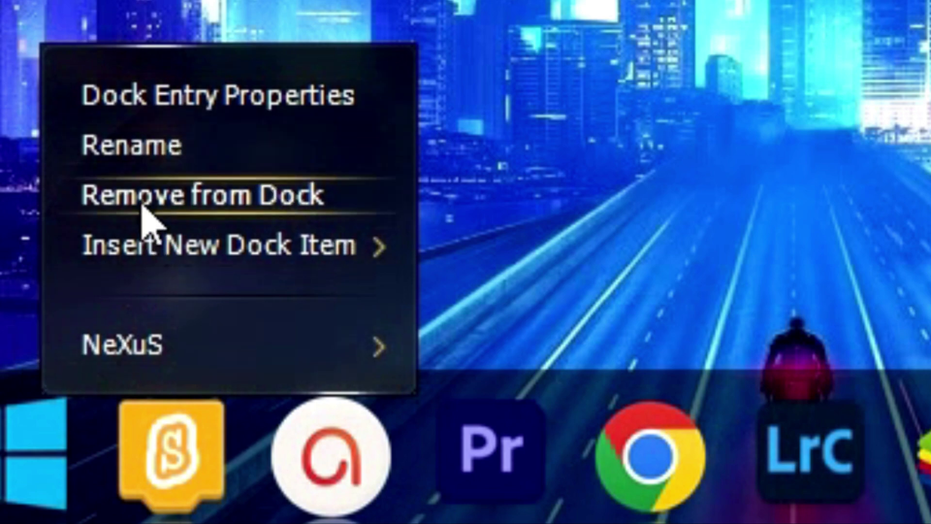
mouse_move(138, 361)
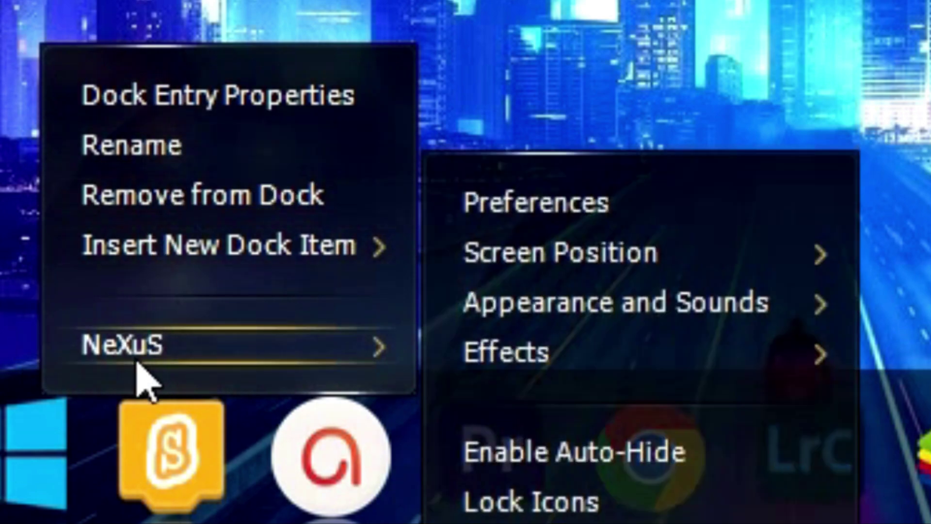
click(585, 204)
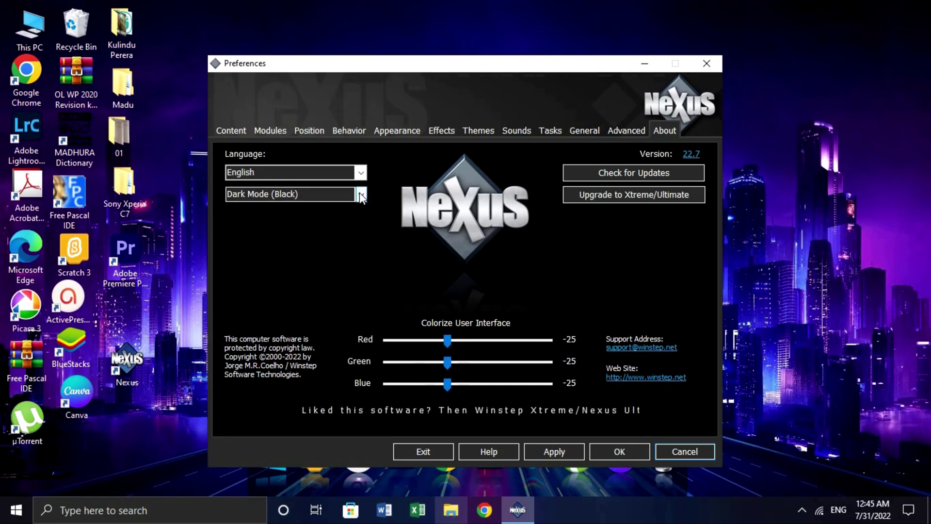
- Try the Standard User Interface and Dark Mode (Gray) looks for the preferences window, and return it to Dark Mode (Black)
click(361, 195)
click(346, 208)
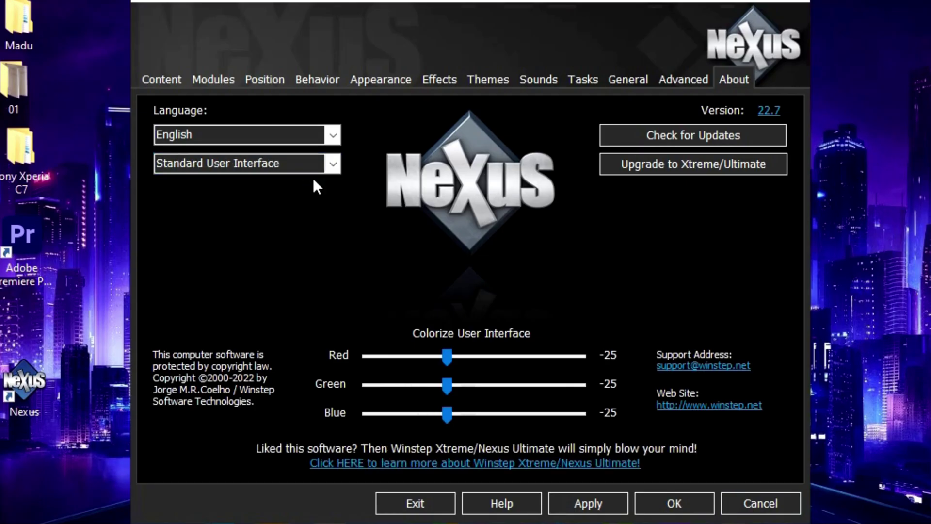
click(333, 164)
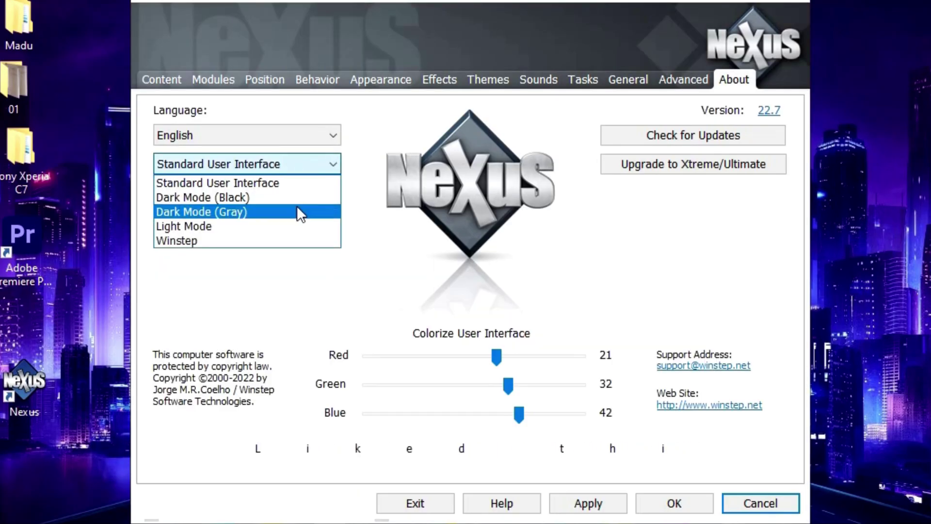
click(297, 207)
click(322, 164)
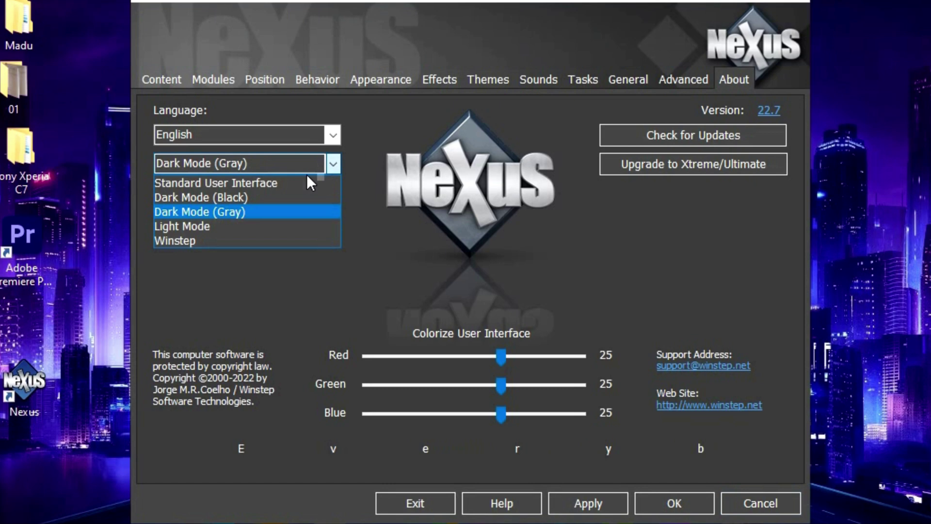
click(289, 197)
- Review the interface language choices, the dock content options with the dock name, and the module settings
click(320, 138)
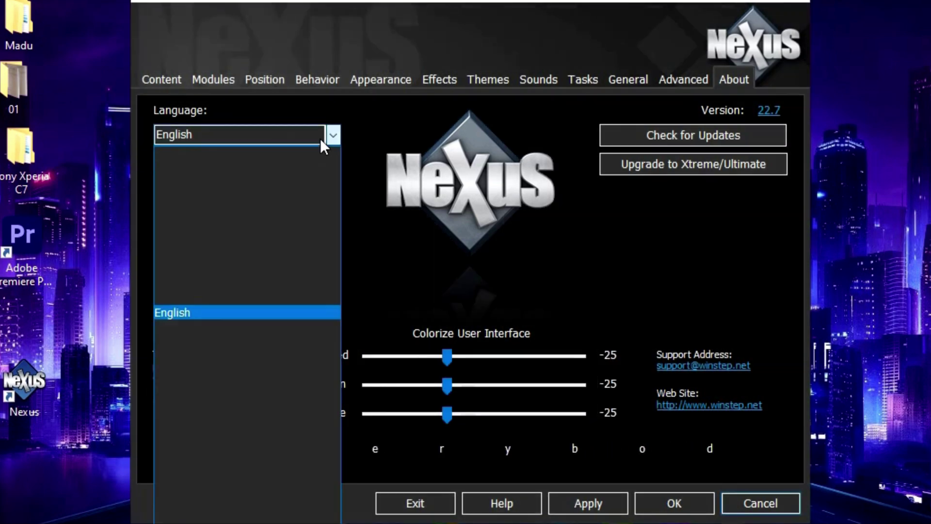
click(394, 330)
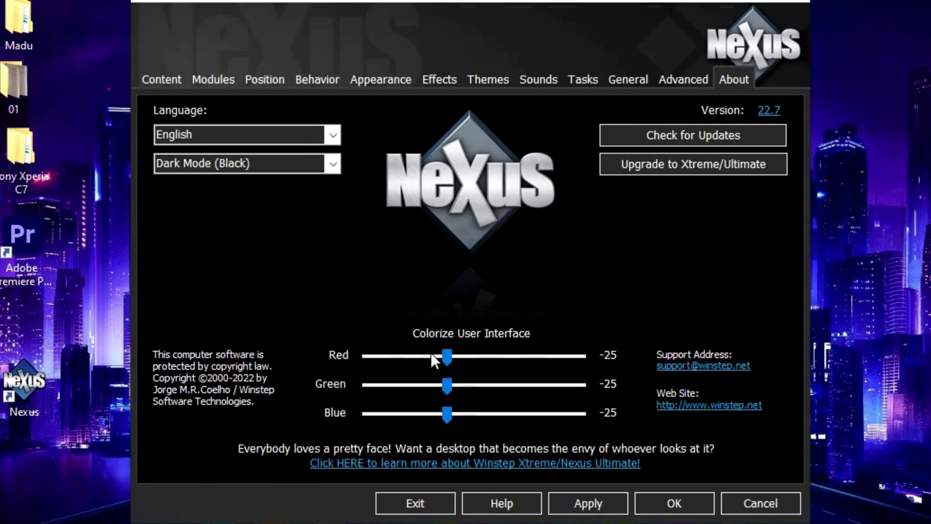
click(160, 77)
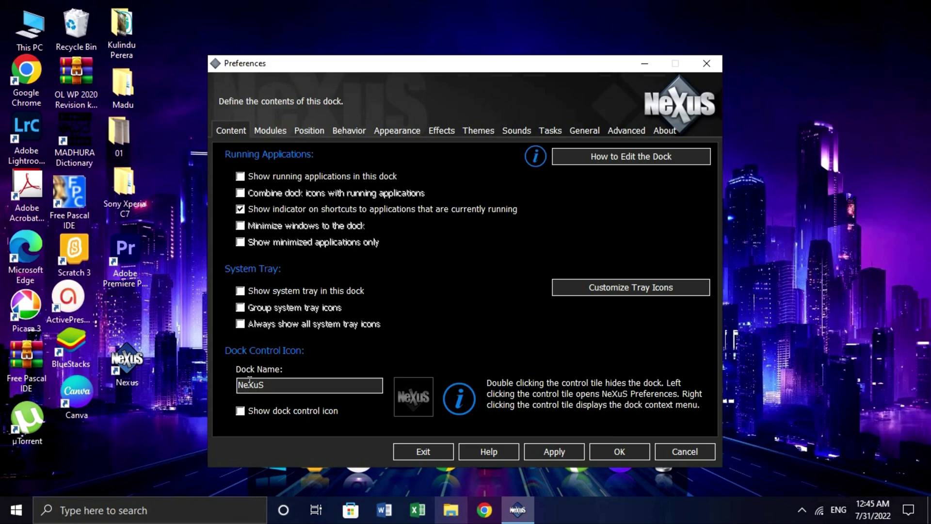
double_click(270, 384)
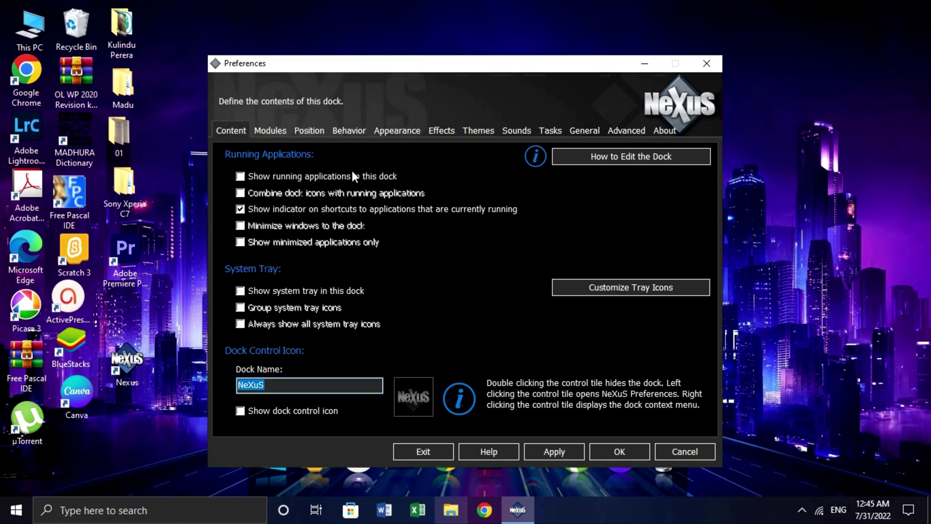
click(280, 127)
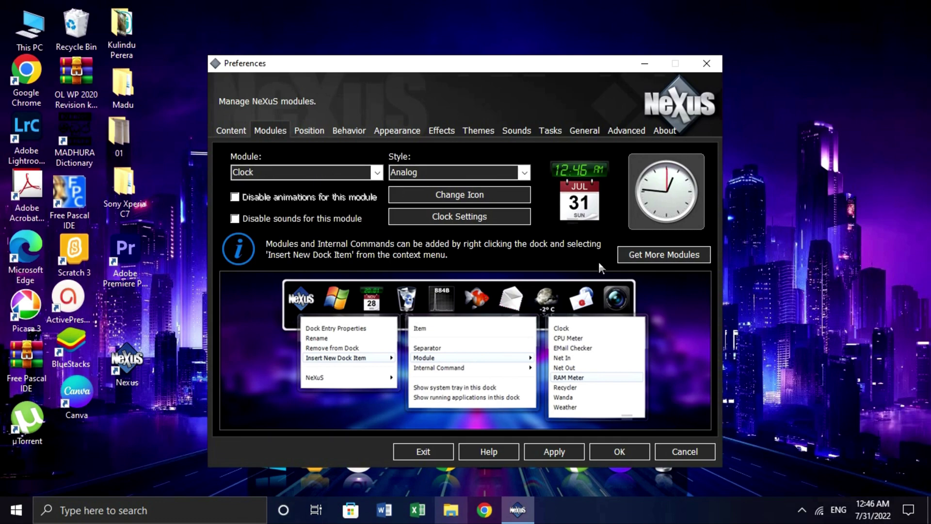
- Try Right as the screen edge the dock attaches to, and set it back to Bottom
click(314, 135)
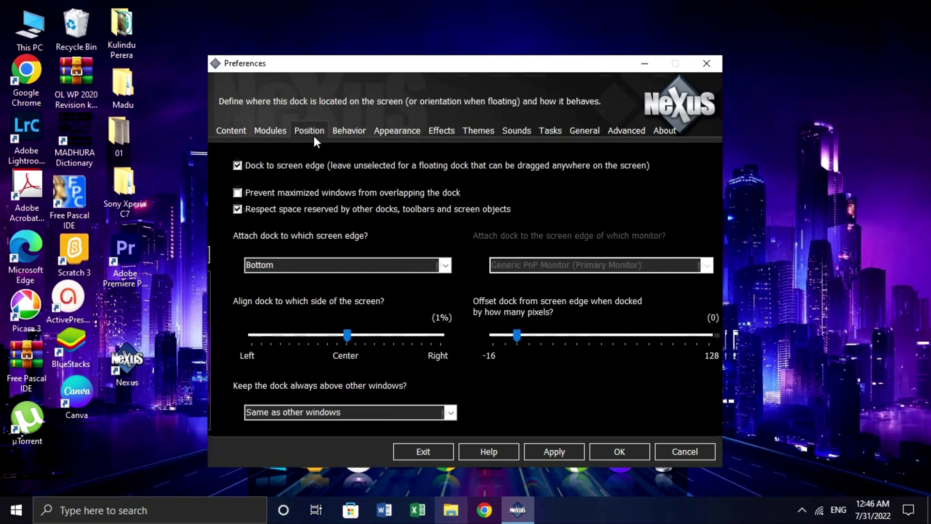
click(322, 265)
click(310, 295)
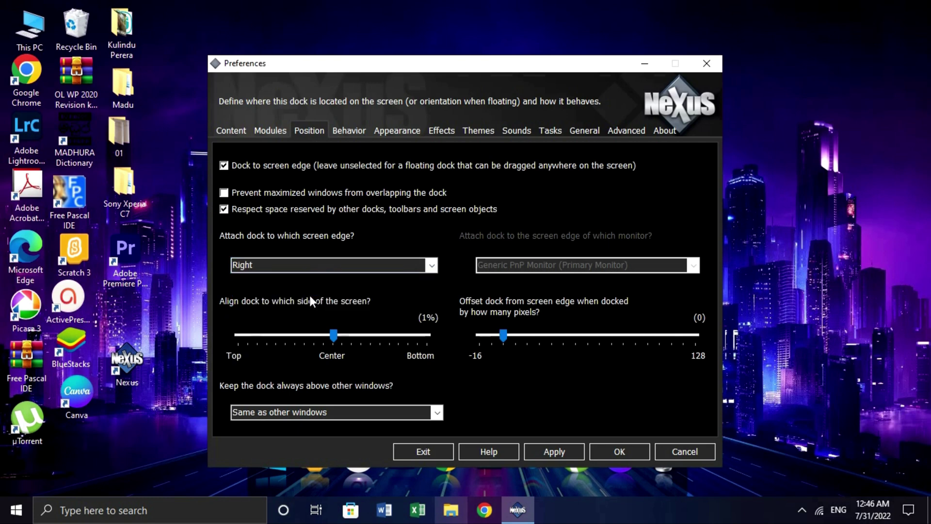
click(352, 265)
click(302, 312)
- Review the dock's auto-hide behavior options, and enlarge the dock icons to 161 pixels
click(360, 136)
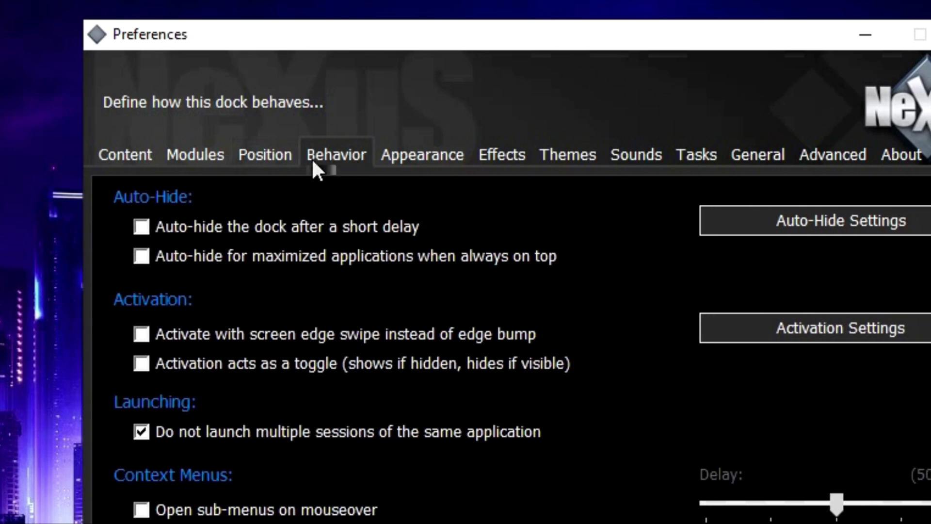
click(142, 227)
click(423, 156)
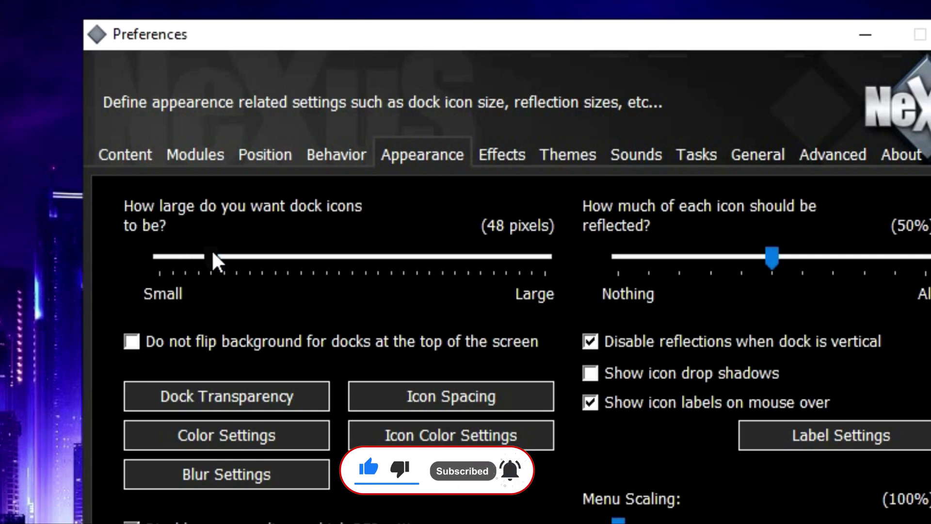
drag(214, 254, 395, 278)
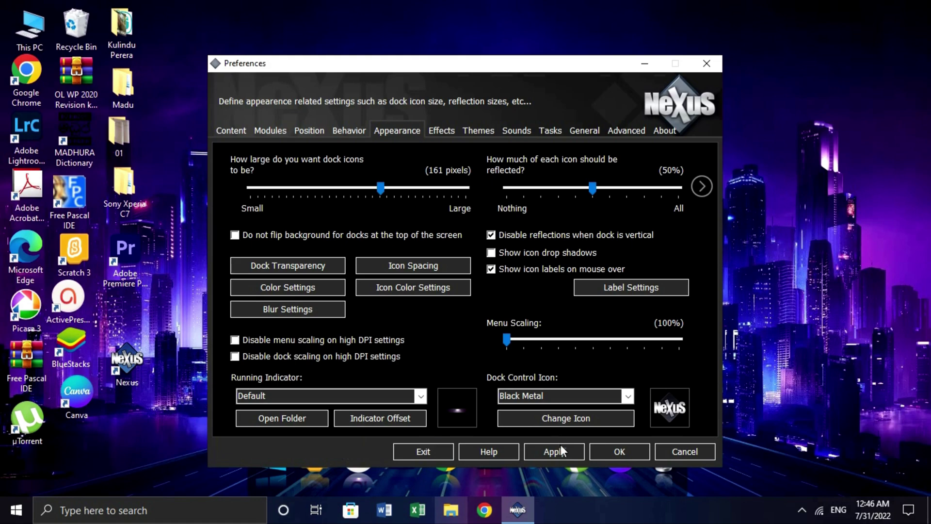
click(619, 452)
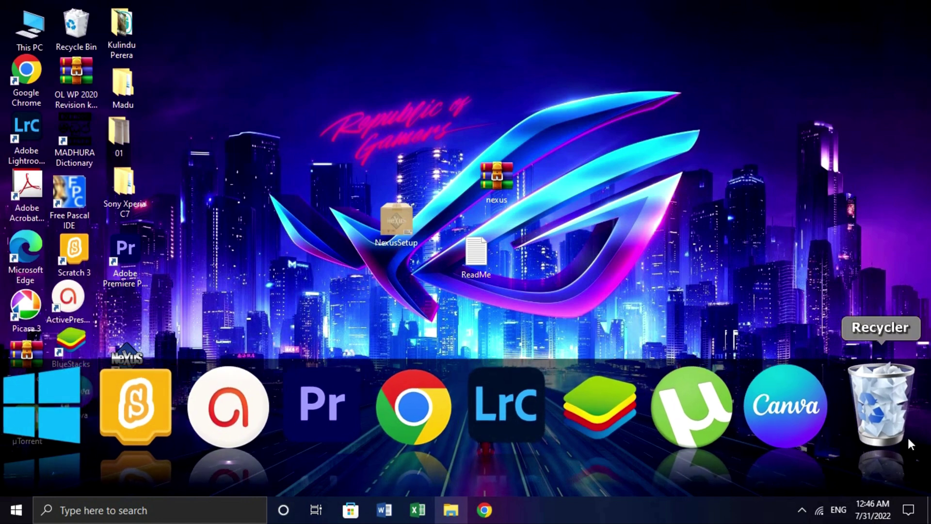
- Reduce the dock icon size to 25 pixels in the appearance preferences and apply the change
right_click(659, 406)
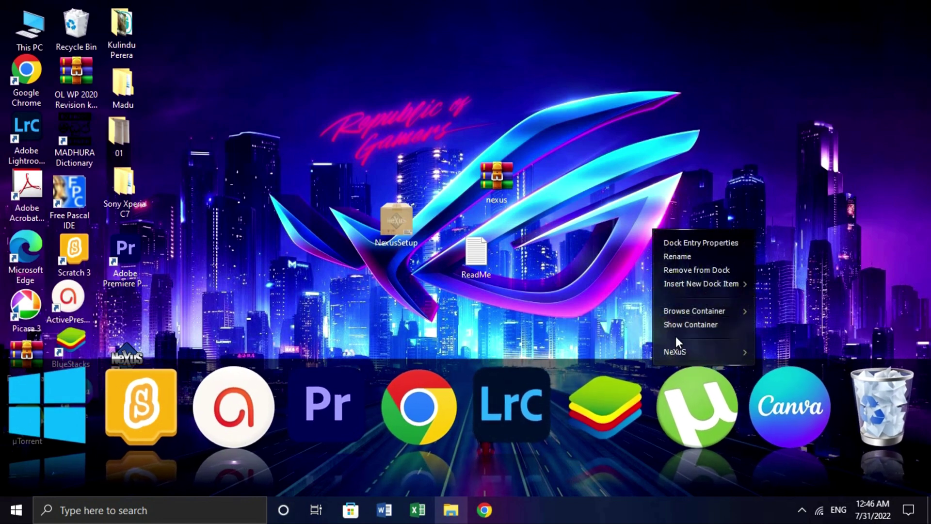
mouse_move(676, 352)
click(776, 361)
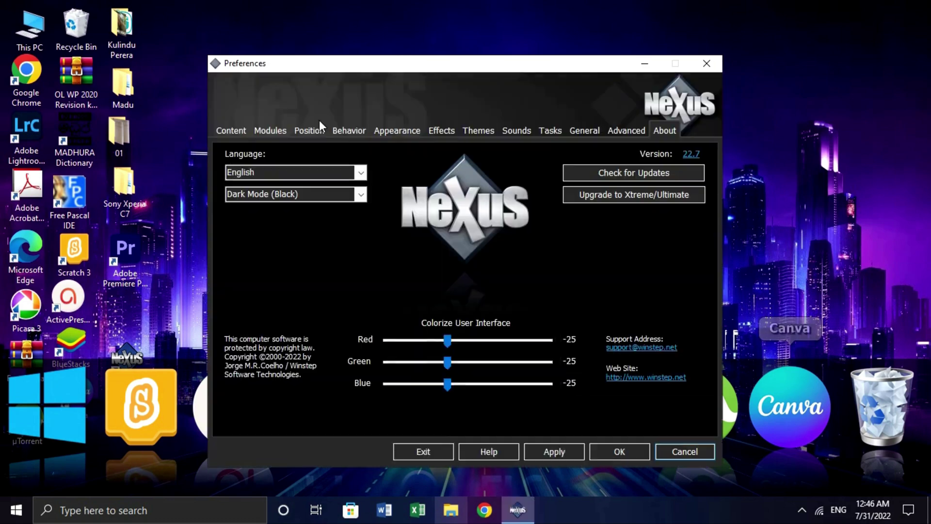
click(410, 132)
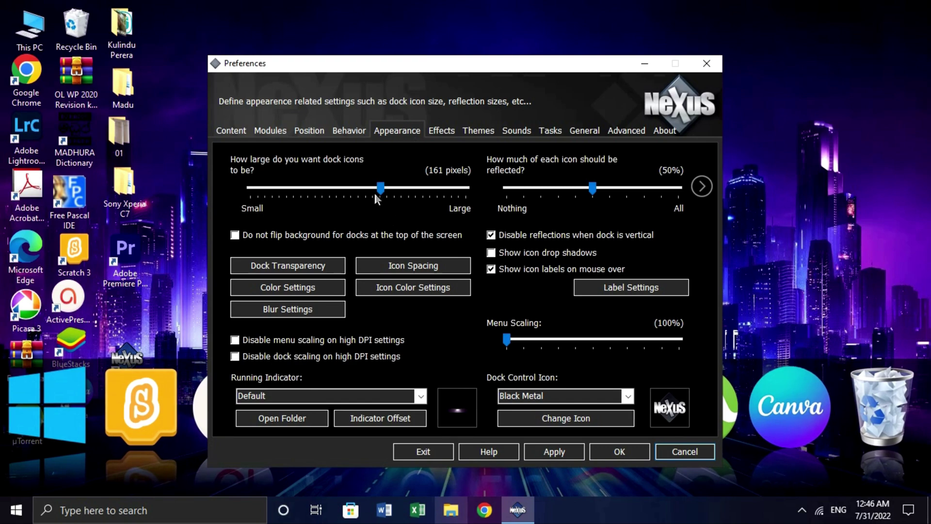
drag(374, 188, 260, 192)
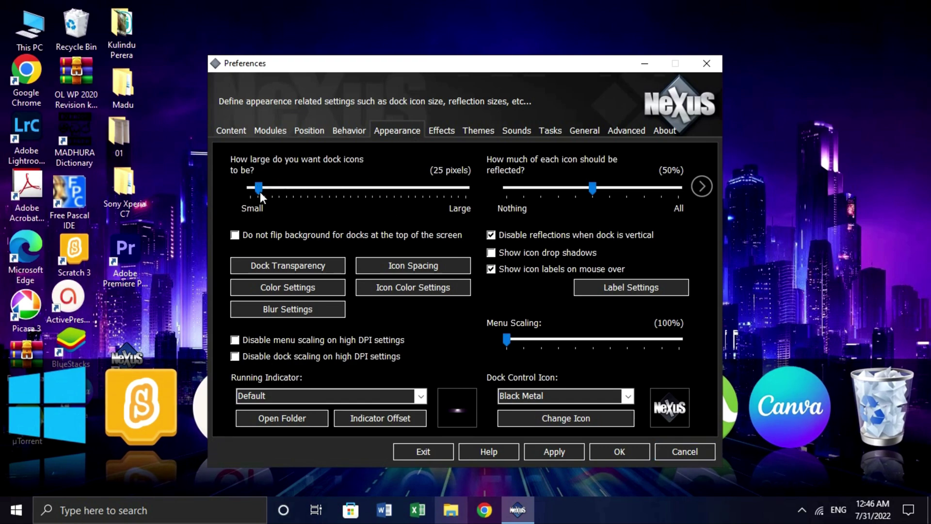
click(561, 452)
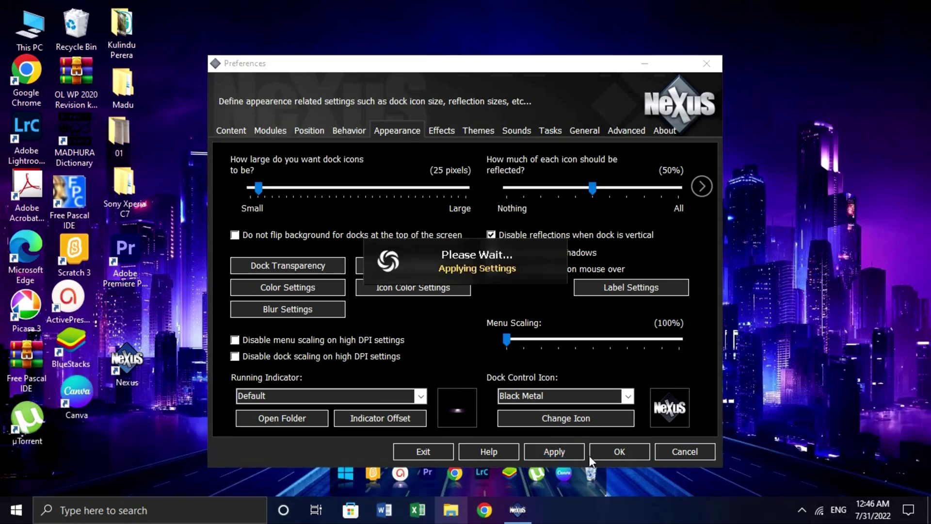
click(603, 454)
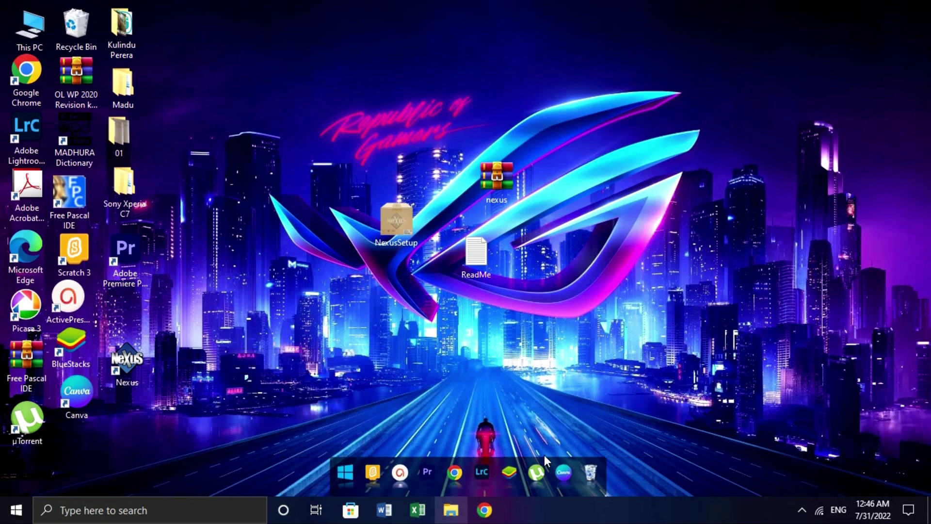
- Slide the dock right and left along the bottom screen edge, bring it back near the center, and refresh the desktop
drag(363, 246, 728, 114)
drag(873, 4, 4, 520)
right_click(439, 2)
click(473, 39)
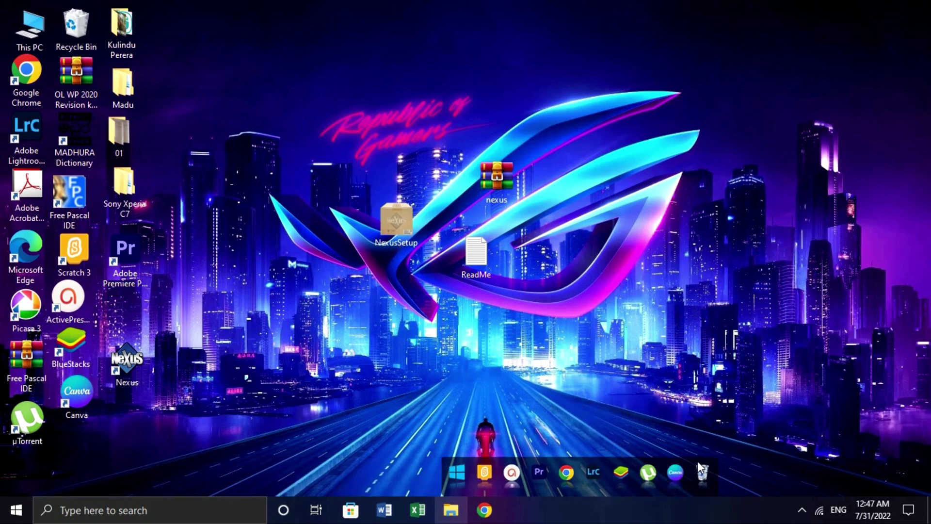
drag(537, 460, 316, 405)
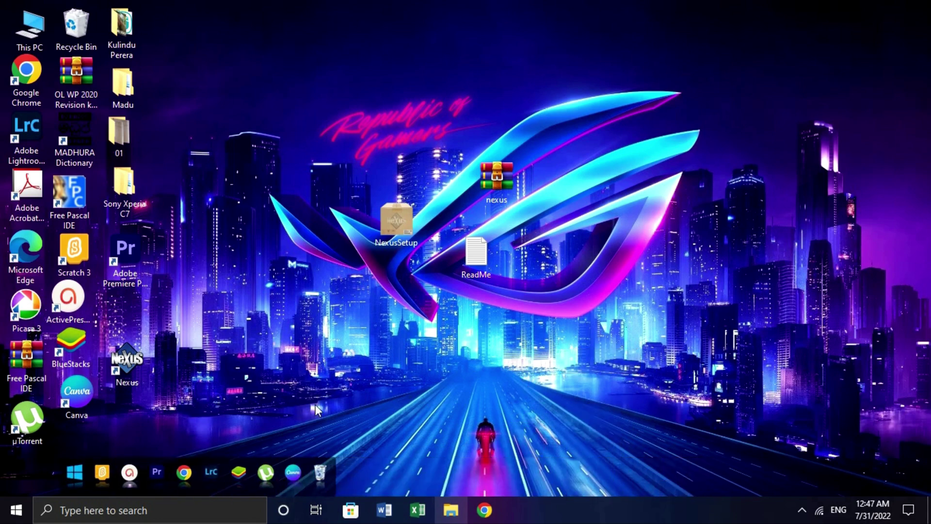
drag(303, 488, 565, 496)
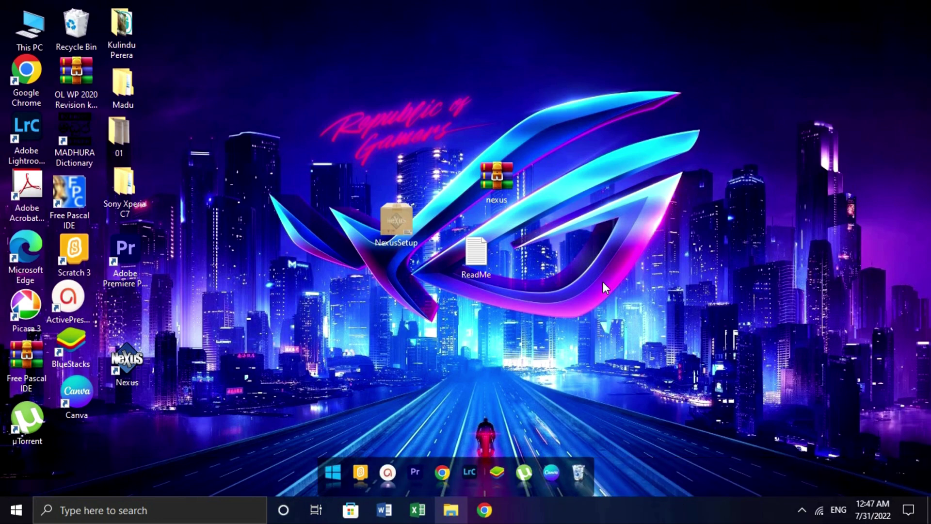
right_click(632, 319)
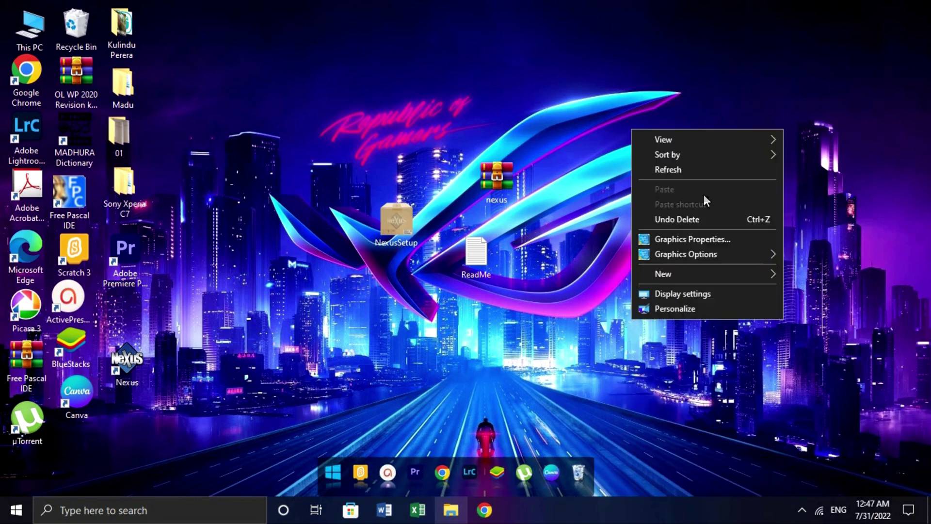
click(709, 174)
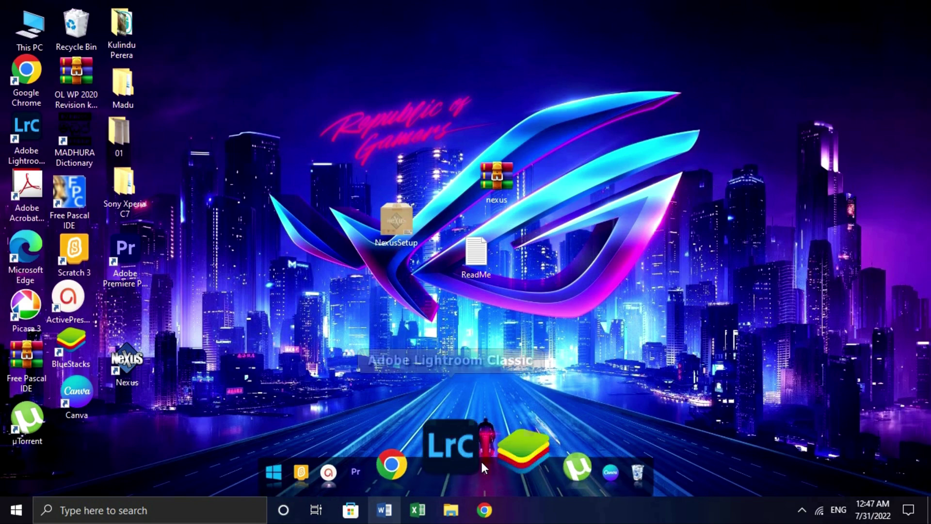
- Set the dock's icon reflection to 48% in the appearance preferences, and check the running indicator choices
right_click(481, 464)
mouse_move(490, 452)
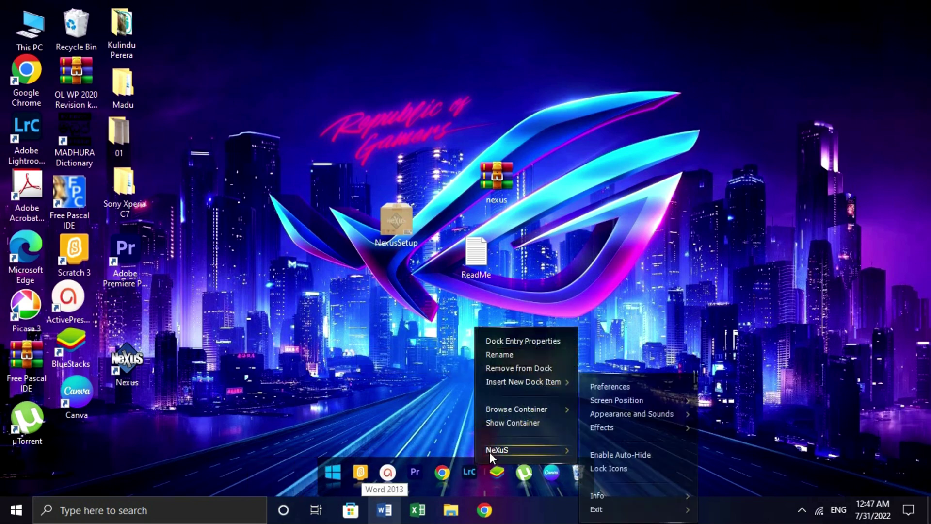
click(602, 387)
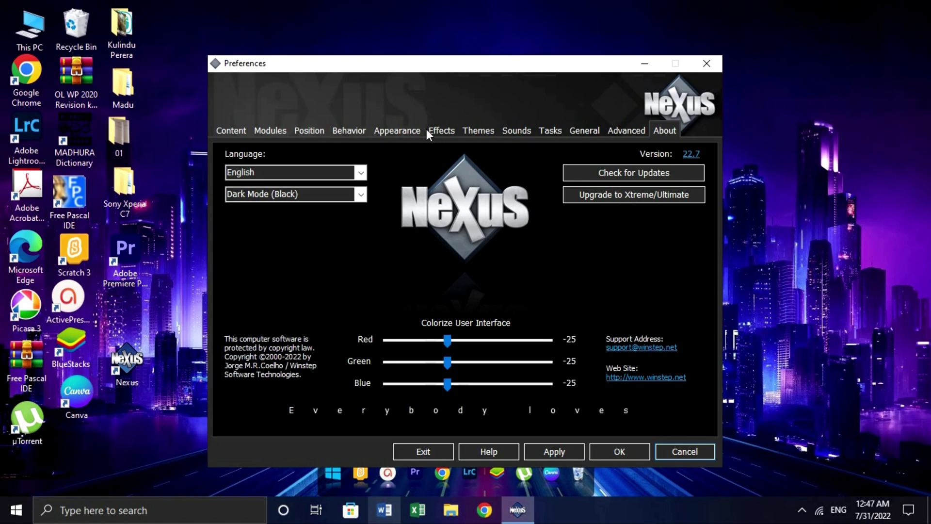
click(411, 131)
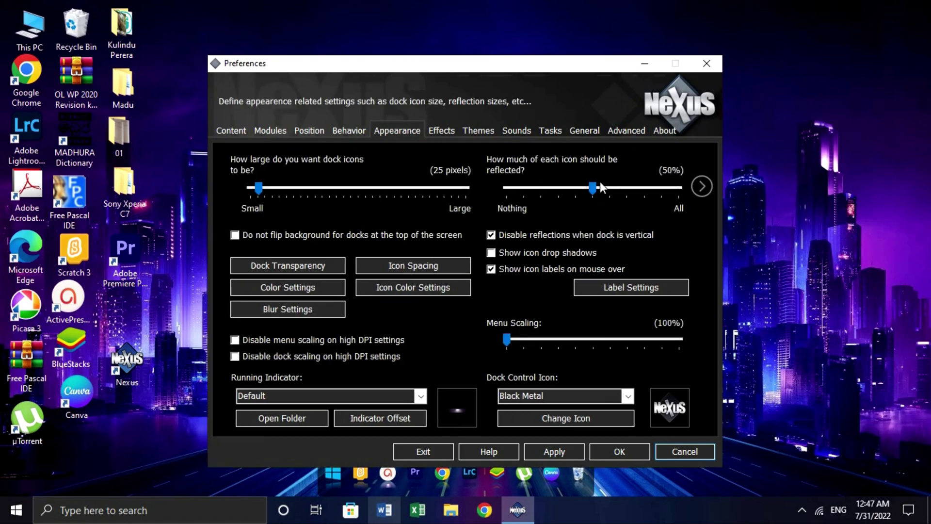
mouse_move(594, 188)
mouse_down()
mouse_move(643, 189)
mouse_move(589, 187)
mouse_up()
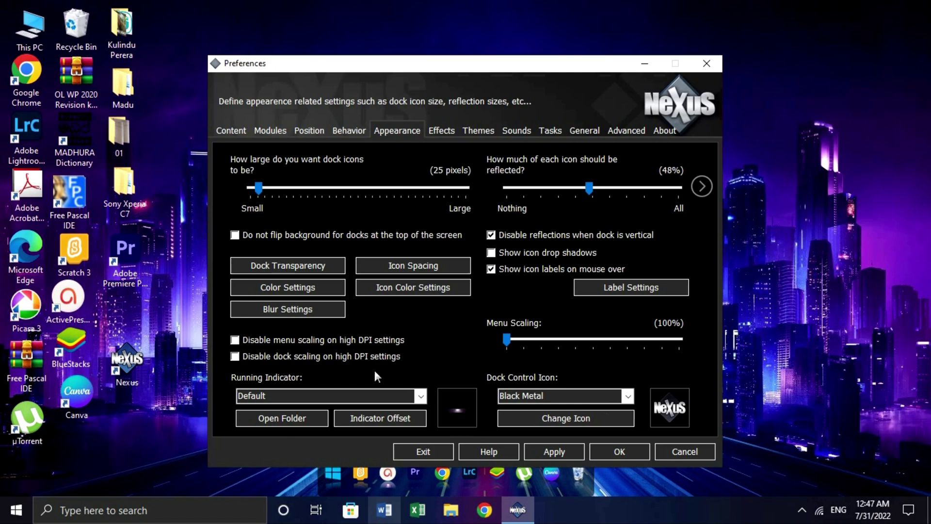
click(420, 397)
click(420, 396)
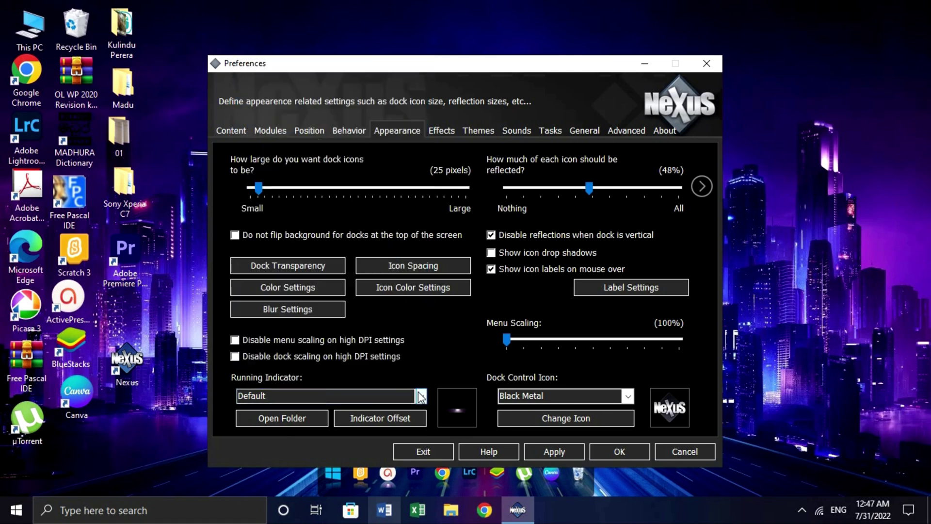
- Change the dock's mouseover effect to Zoom in the effects preferences
click(447, 130)
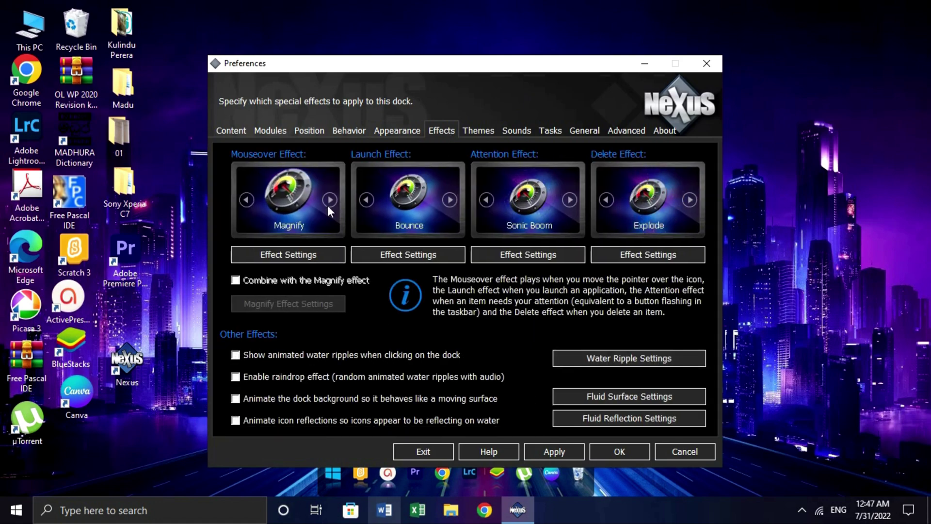
click(331, 199)
click(331, 199)
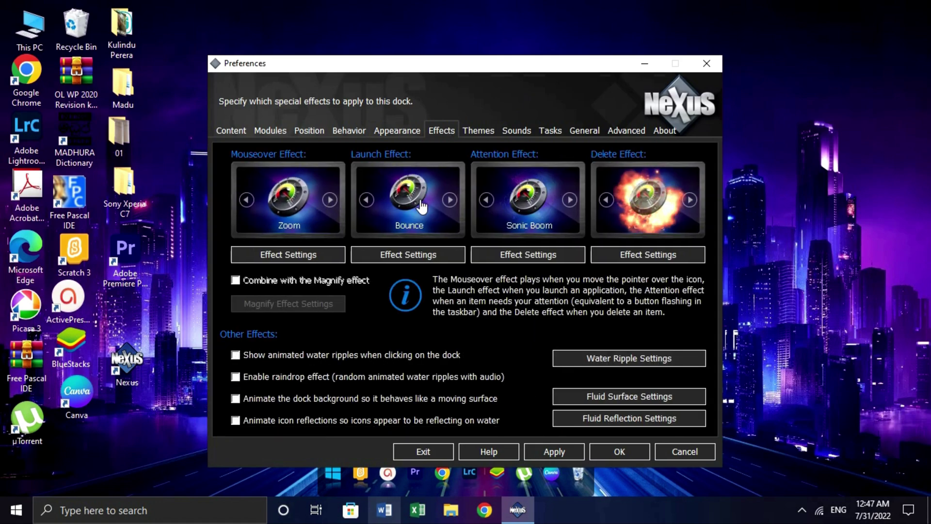
- Preview the available attention effects by playing them all, look at the icon change option, and keep Sonic Boom selected
click(542, 199)
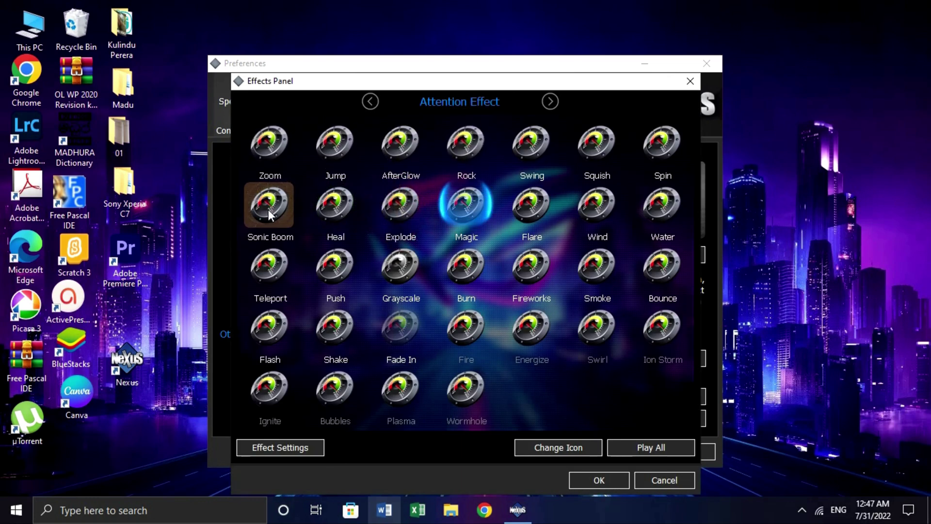
click(581, 447)
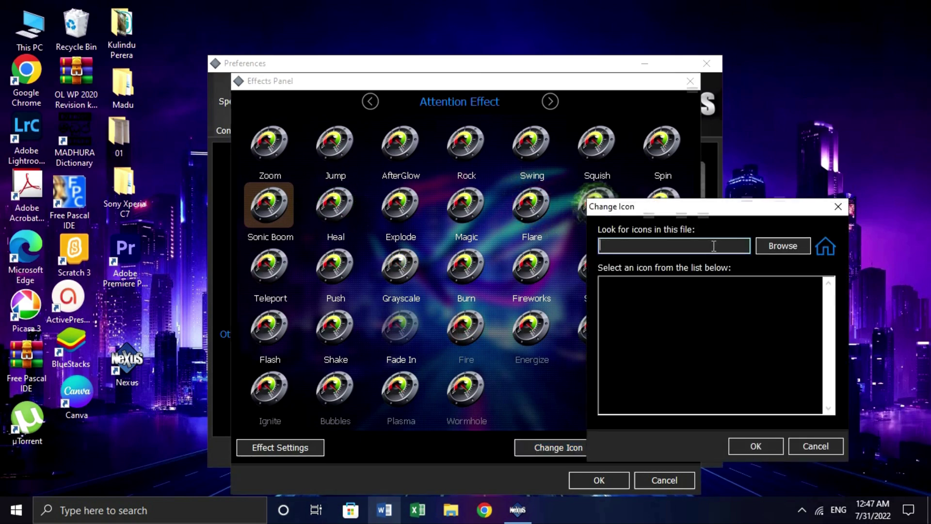
click(829, 210)
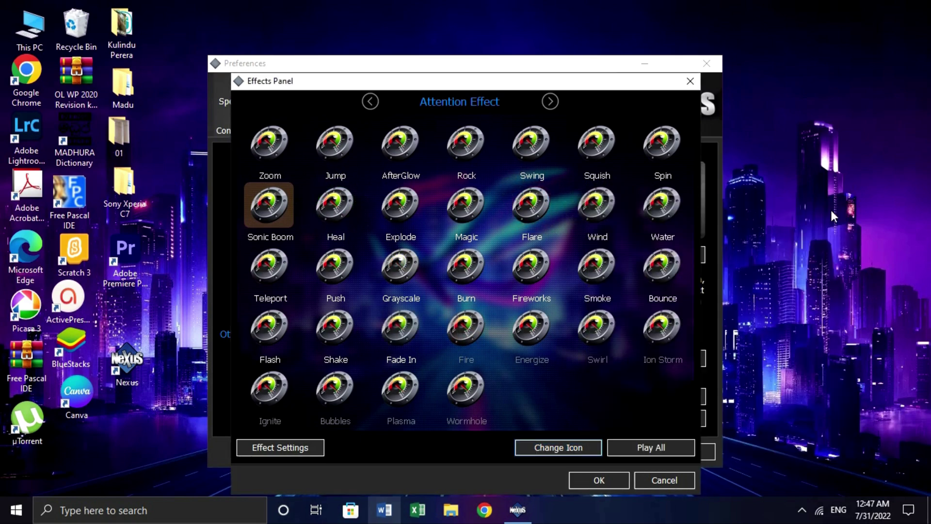
click(645, 451)
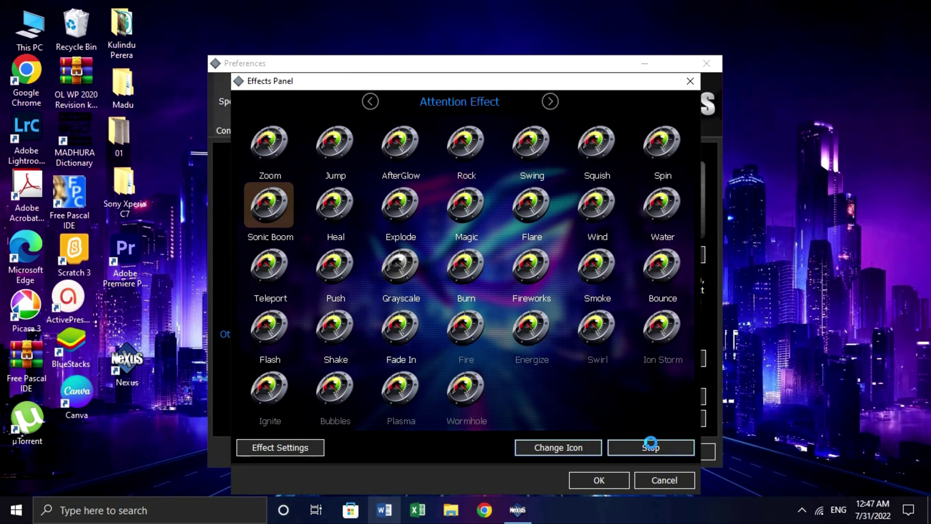
click(651, 446)
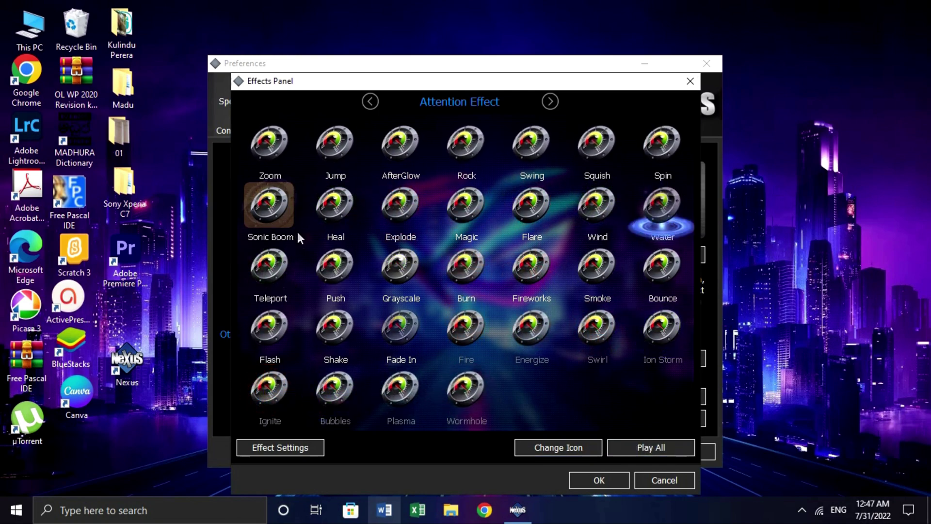
click(599, 480)
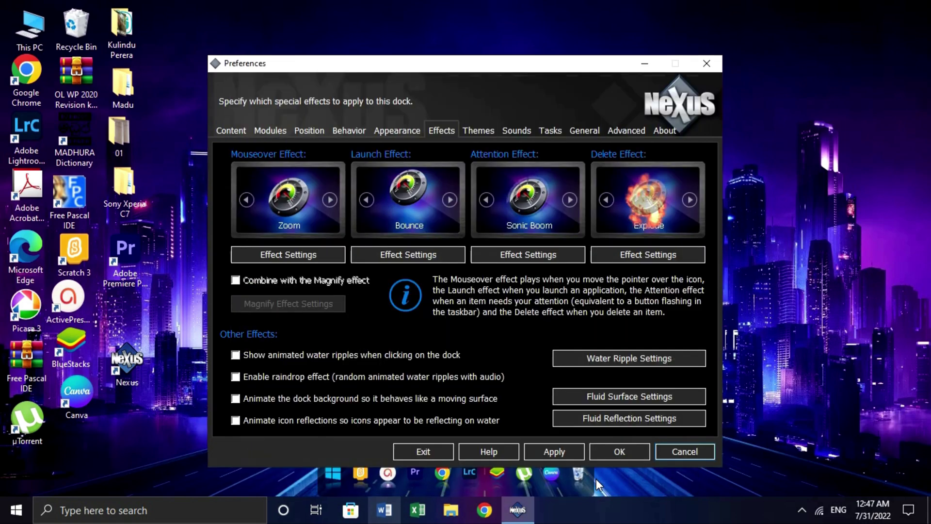
- Review the Explode delete effect's settings, enable animated water ripples when clicking on the dock, and save the preferences
click(665, 255)
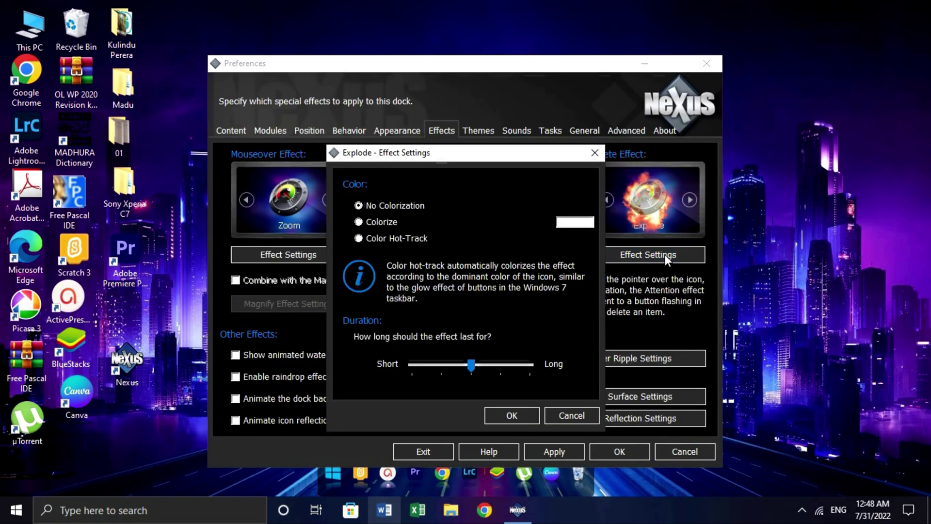
click(594, 154)
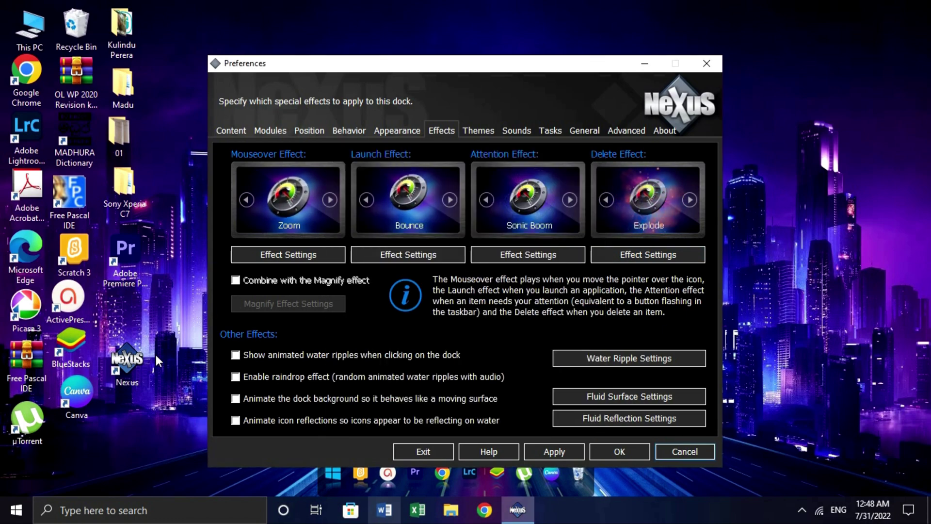
click(237, 355)
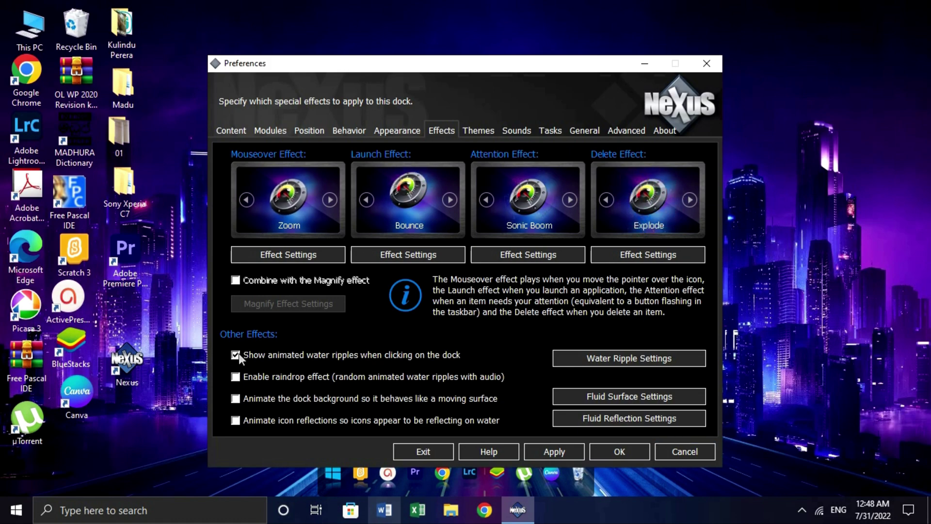
click(621, 453)
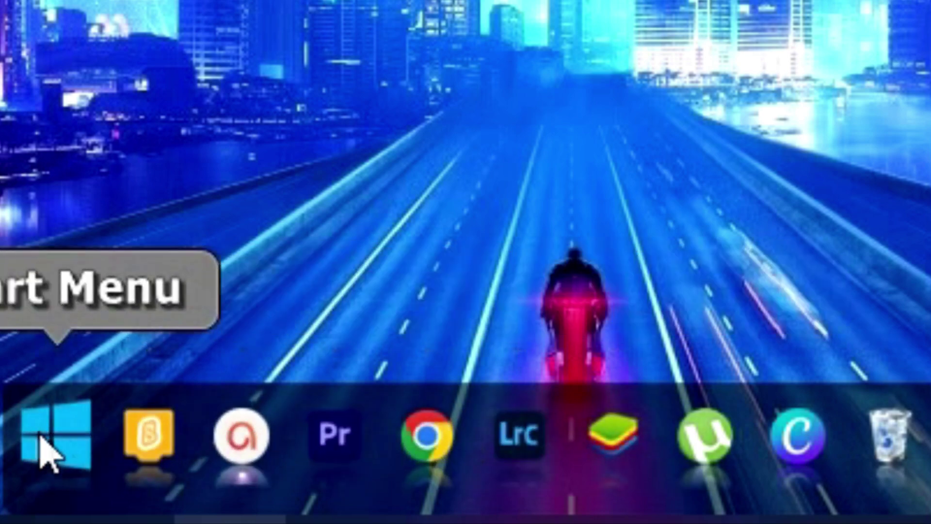
right_click(586, 428)
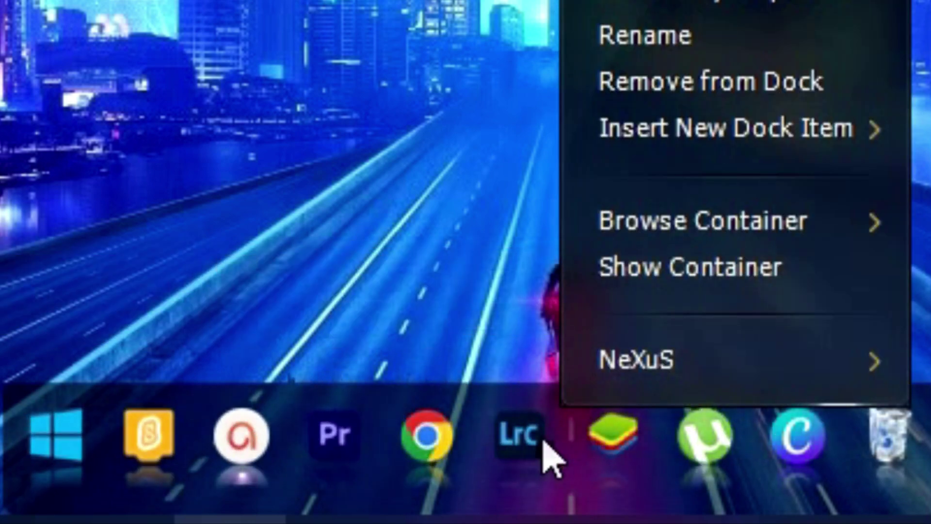
right_click(449, 453)
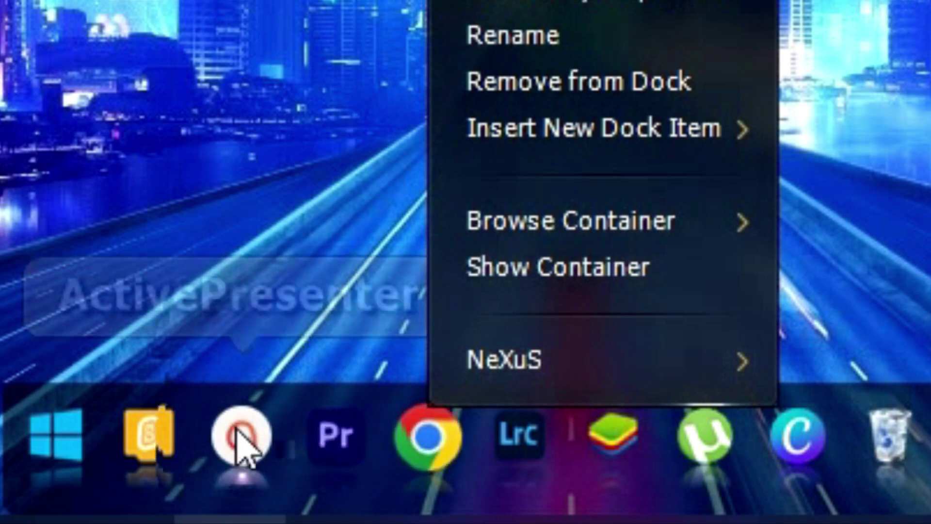
right_click(245, 446)
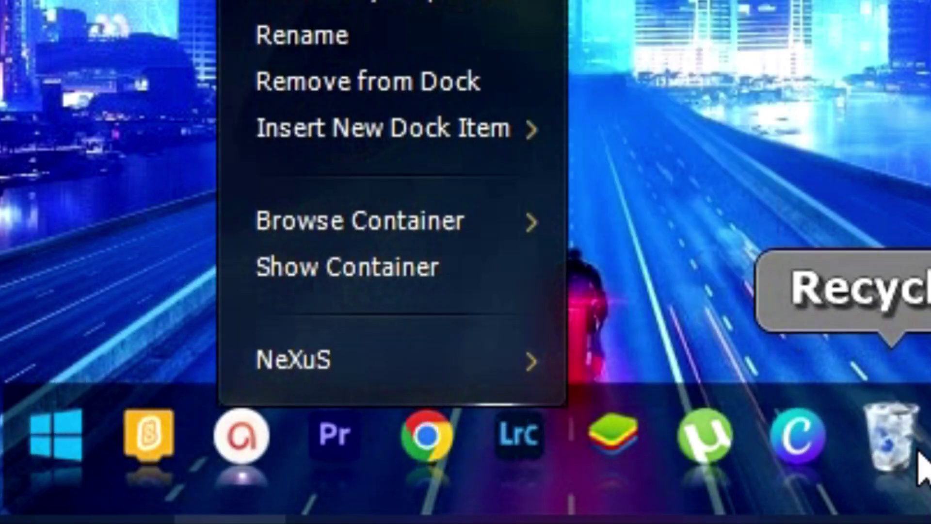
right_click(890, 456)
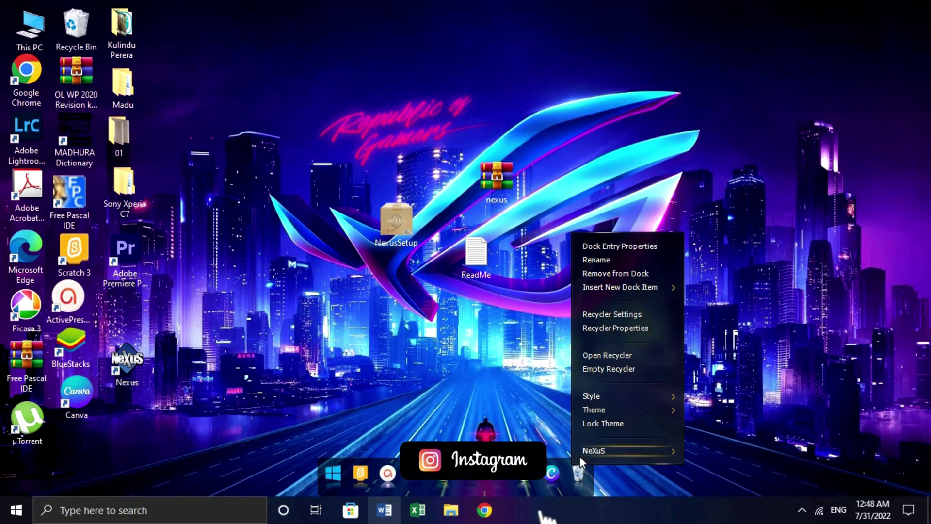
mouse_move(924, 358)
click(732, 379)
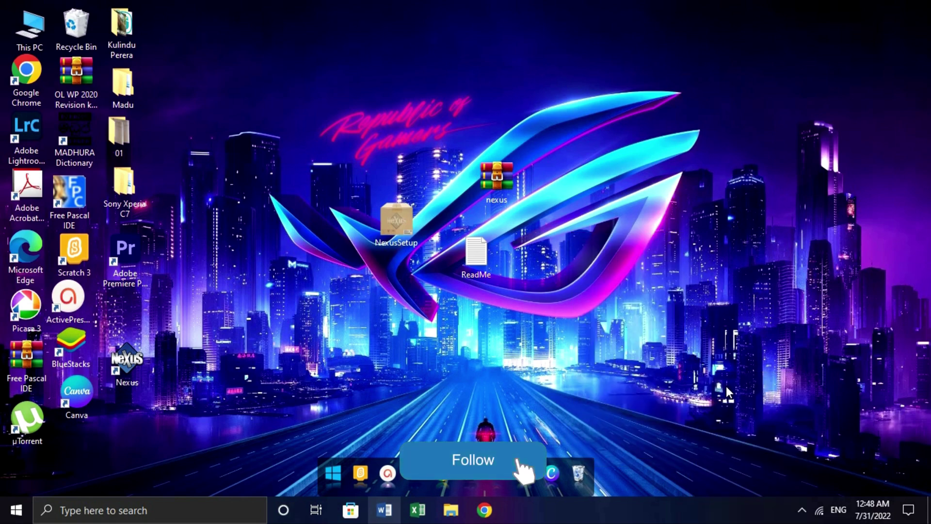
- Set the dock icon size to 97 pixels in the appearance preferences and save
click(412, 124)
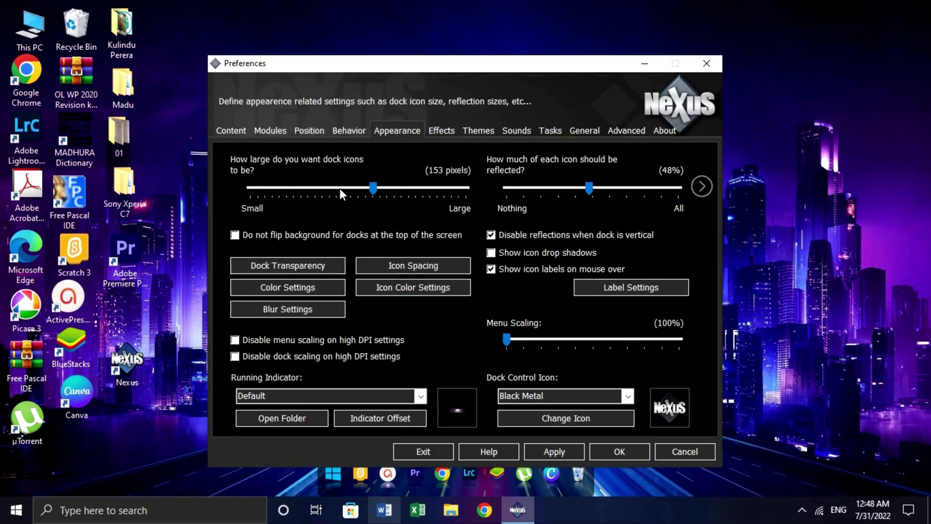
drag(339, 188, 321, 191)
click(621, 451)
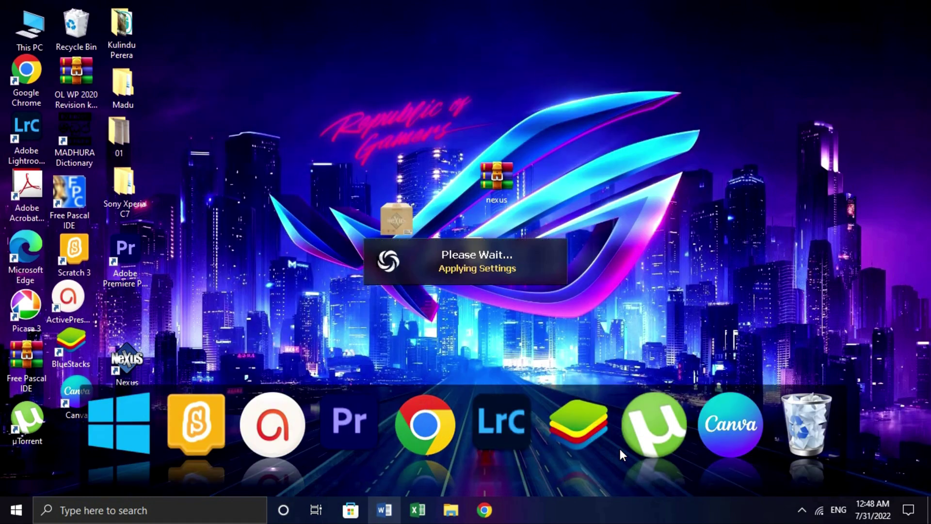
- Reopen the dock's appearance preferences, reduce the icon size below 97 pixels, and save
right_click(569, 459)
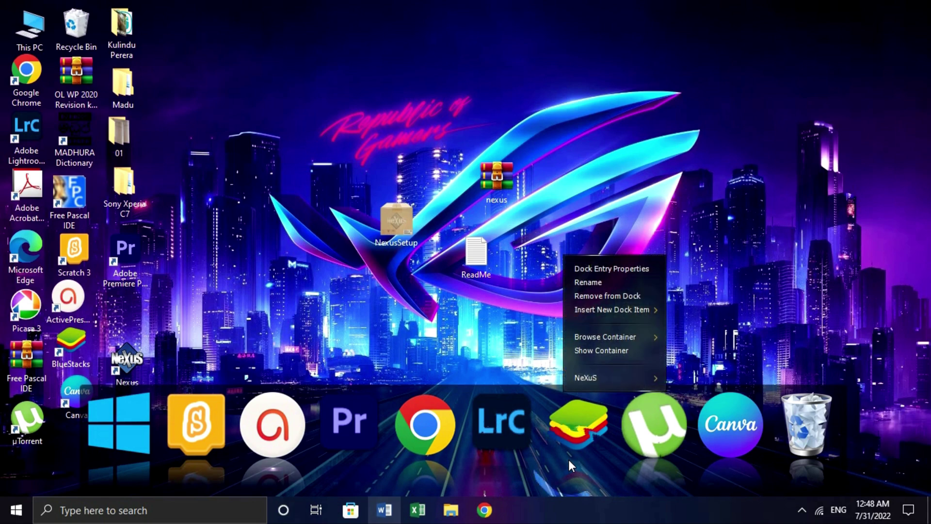
mouse_move(589, 383)
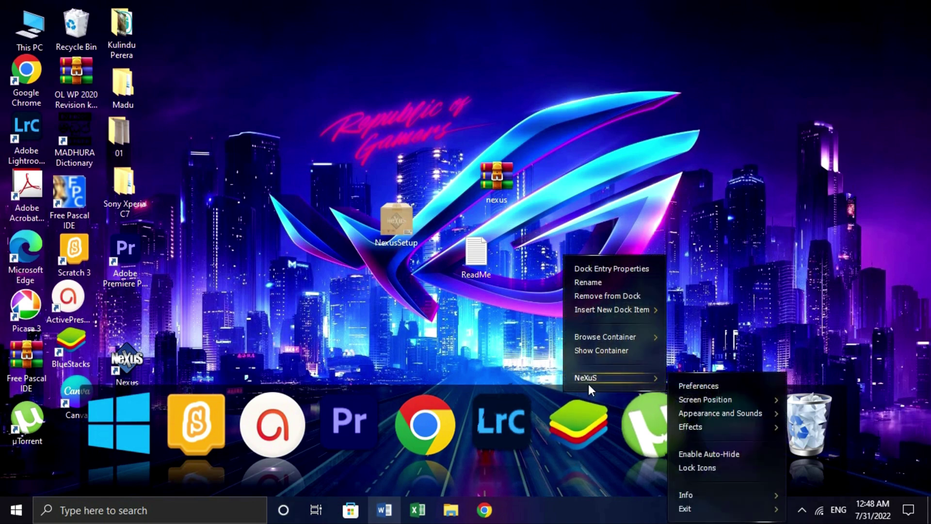
click(689, 386)
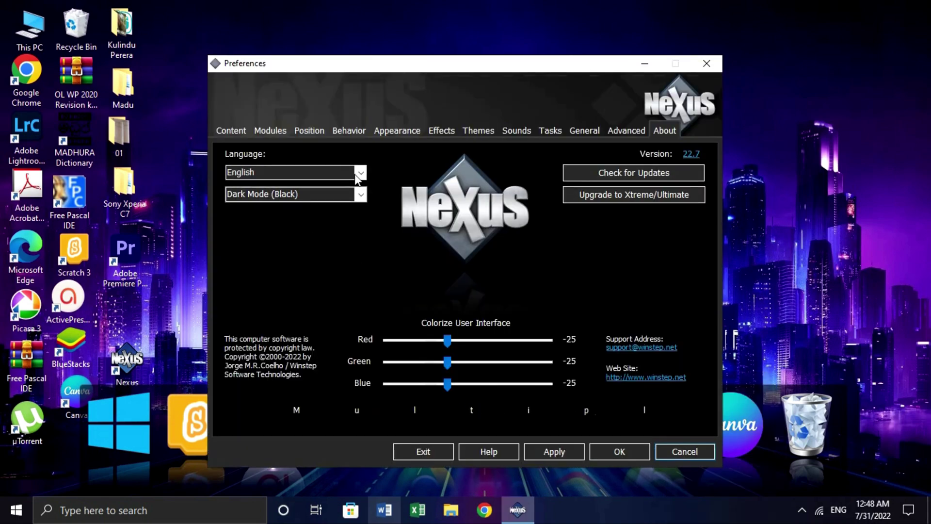
click(417, 129)
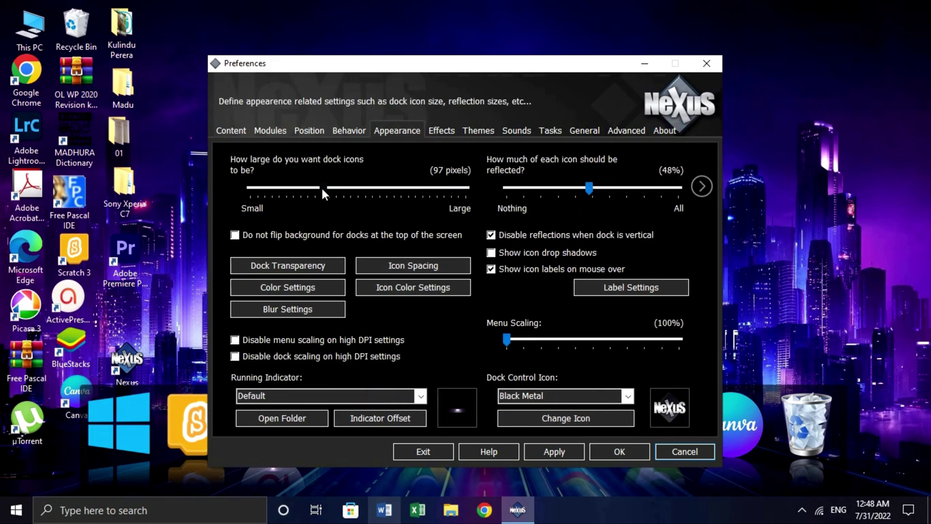
click(620, 452)
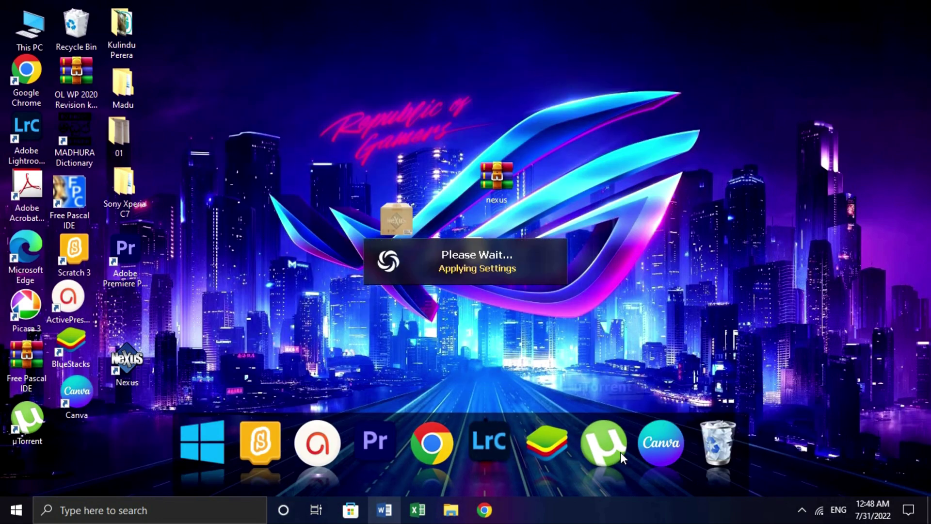
- Set the dock icon size to 40 pixels in the appearance preferences and save
right_click(565, 480)
mouse_move(590, 407)
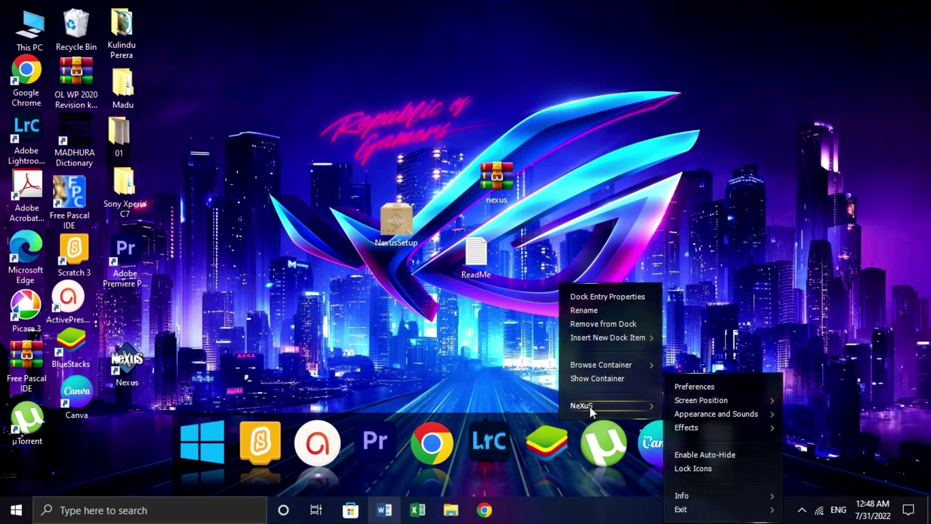
click(684, 388)
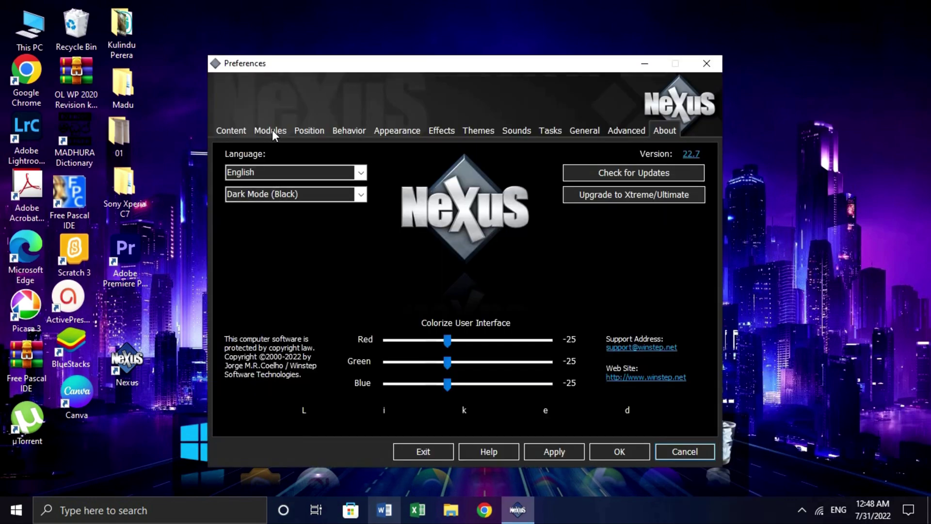
click(388, 129)
drag(305, 187, 296, 185)
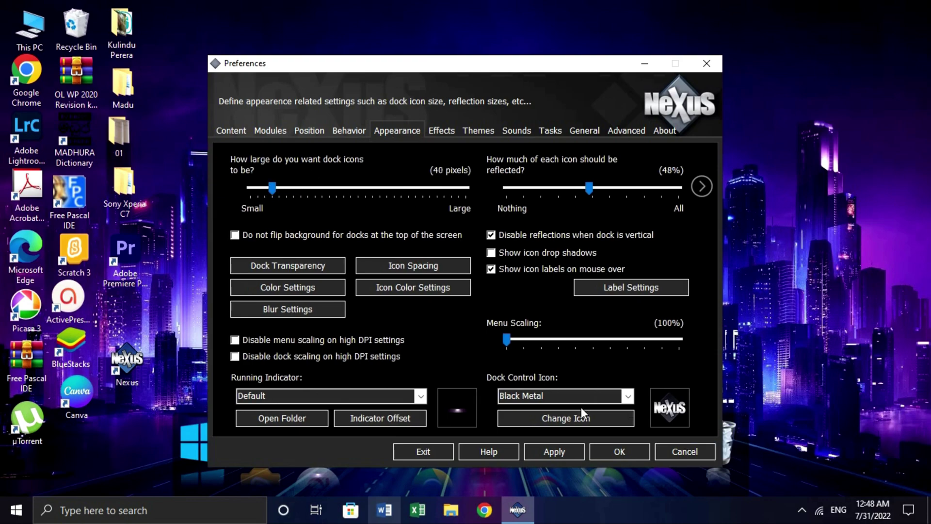
click(620, 451)
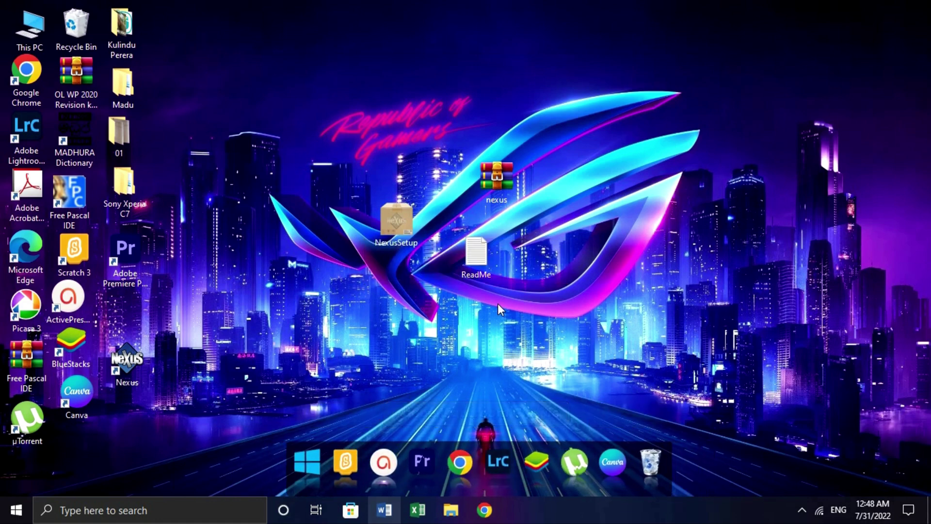
- Move the dock upward, away from the bottom screen edge, and look at the options for its shortcut items
drag(334, 443, 318, 373)
right_click(382, 394)
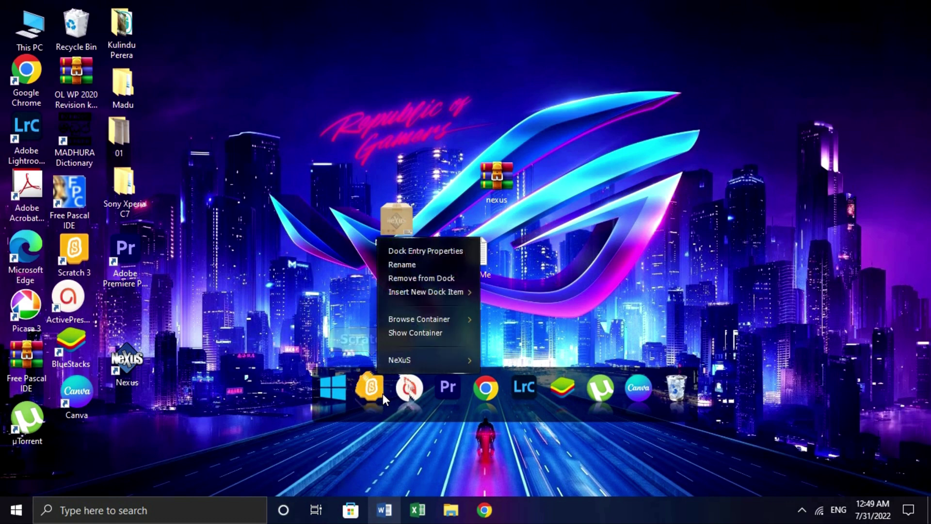
right_click(420, 390)
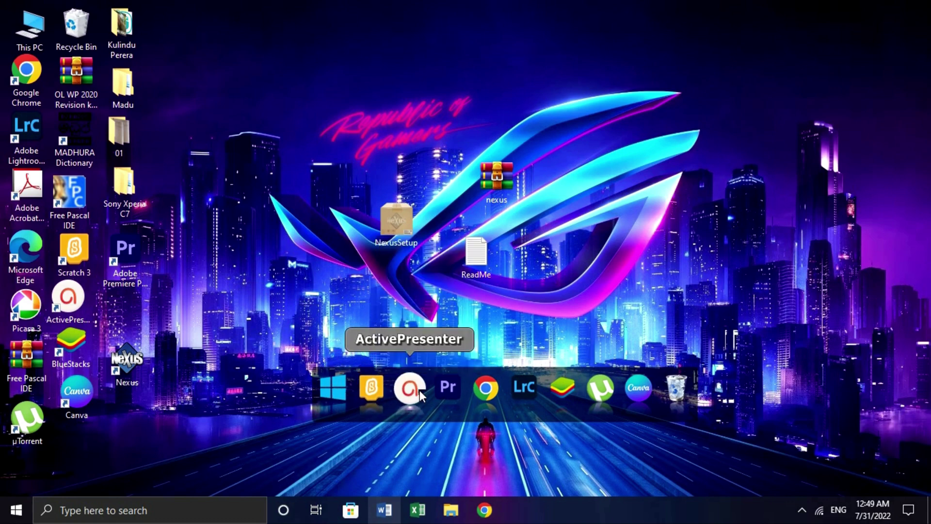
- Examine the available delete effects in the dock's effects preferences, keep Explode, and apply the settings
right_click(420, 390)
mouse_move(430, 362)
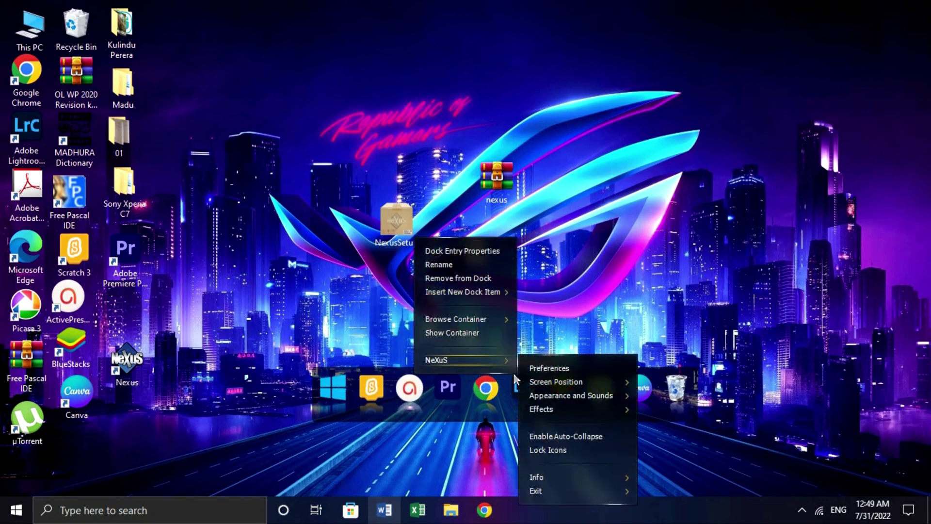
click(552, 370)
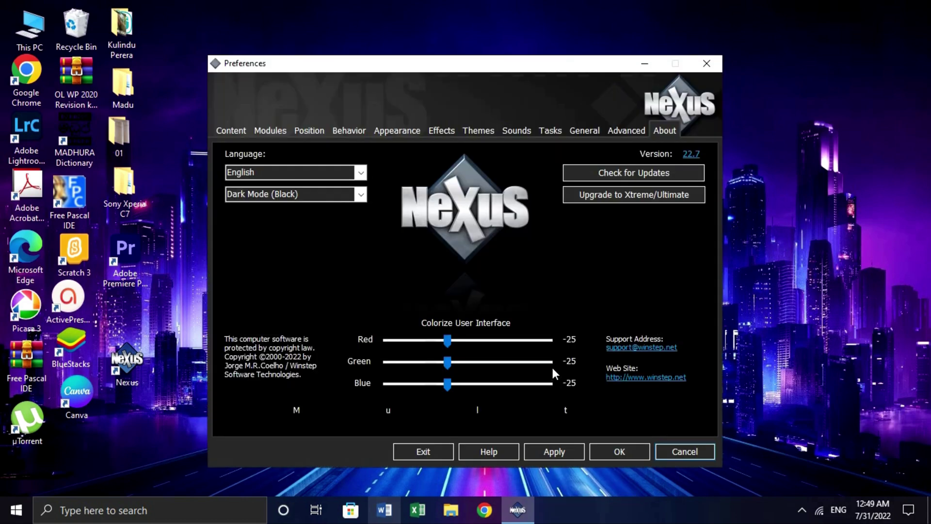
click(441, 129)
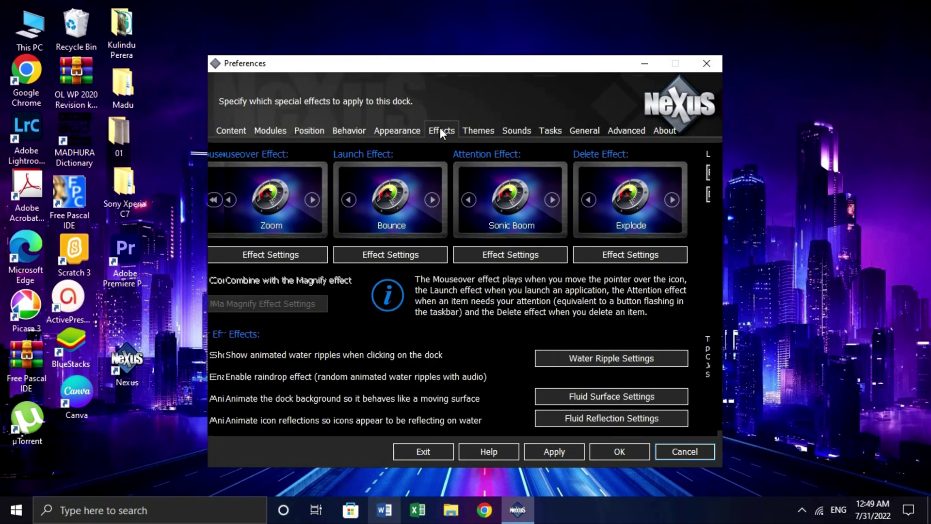
click(633, 219)
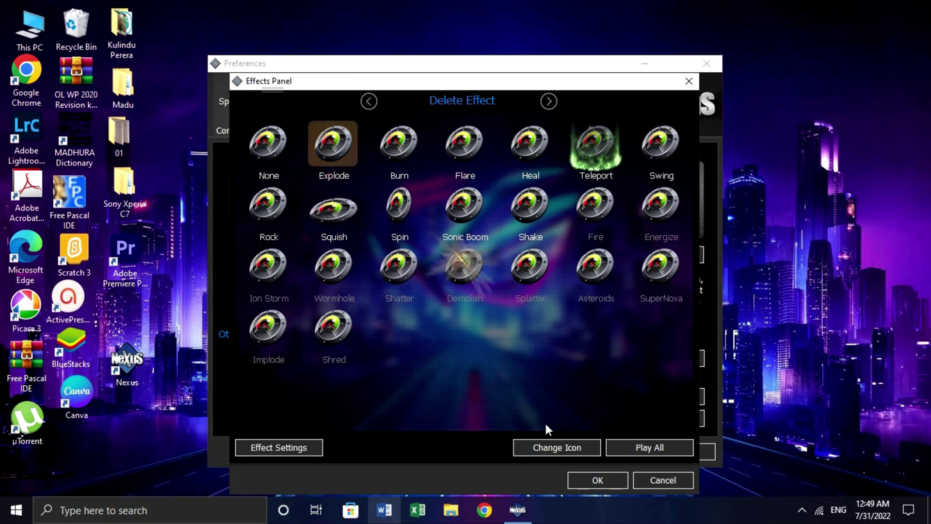
click(589, 480)
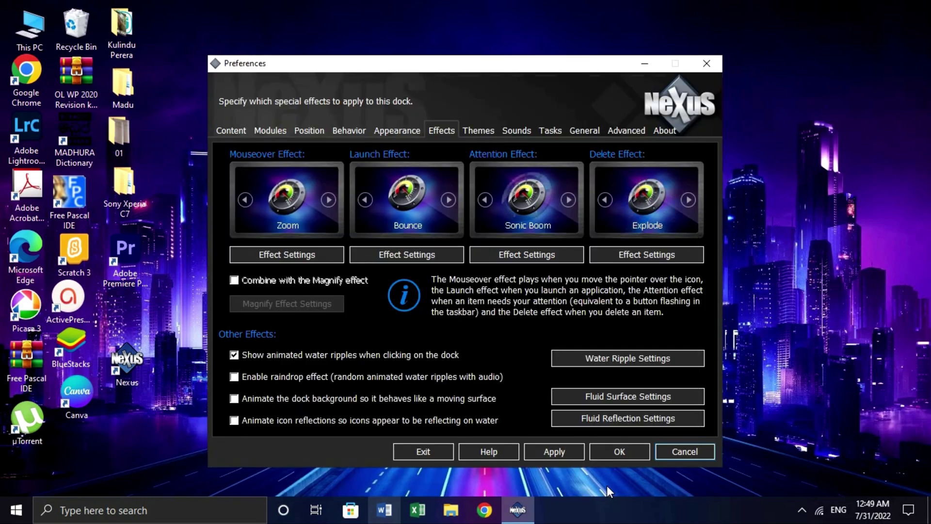
click(571, 453)
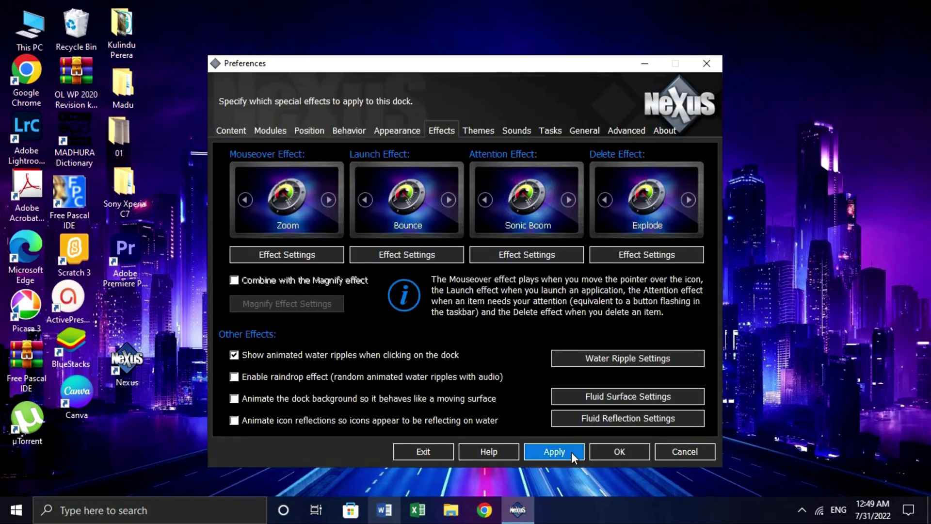
click(604, 452)
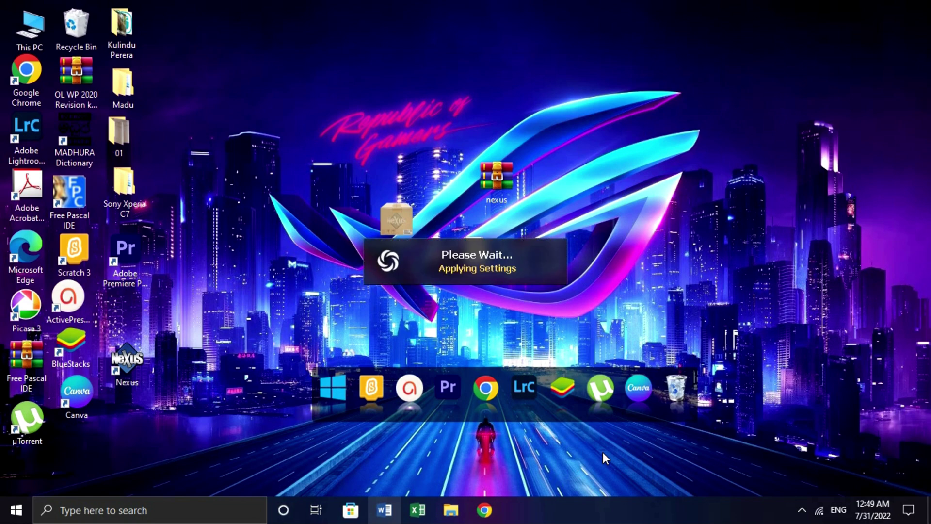
- Dismiss the dock's options and move the dock down to just above the taskbar
right_click(545, 392)
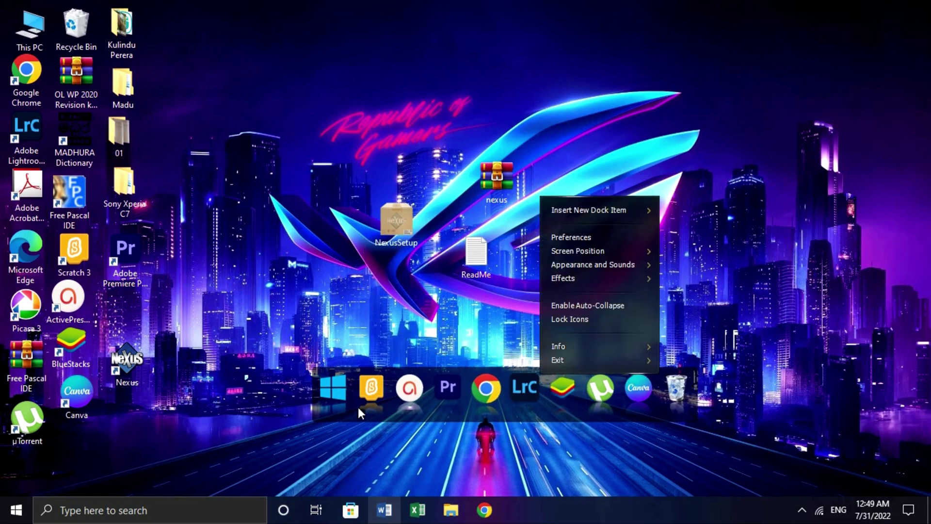
click(508, 261)
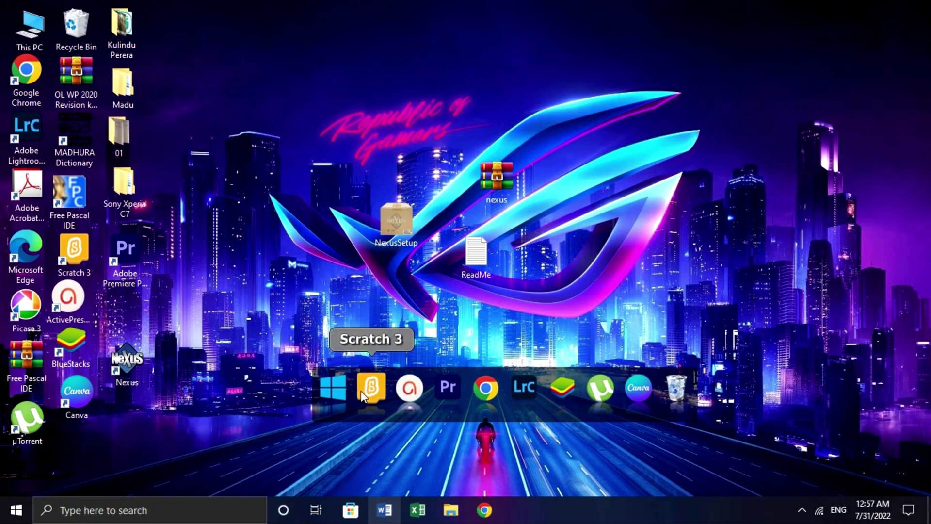
drag(349, 408, 296, 462)
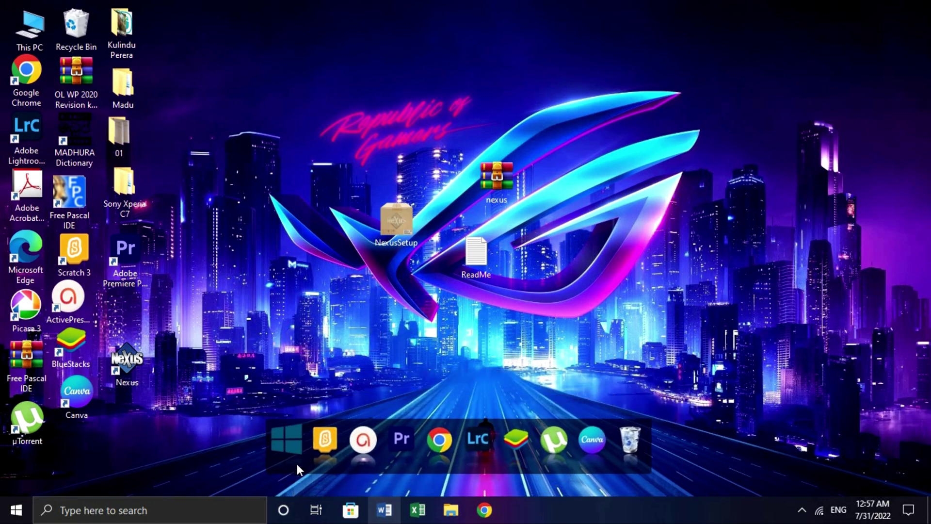
drag(373, 445, 403, 432)
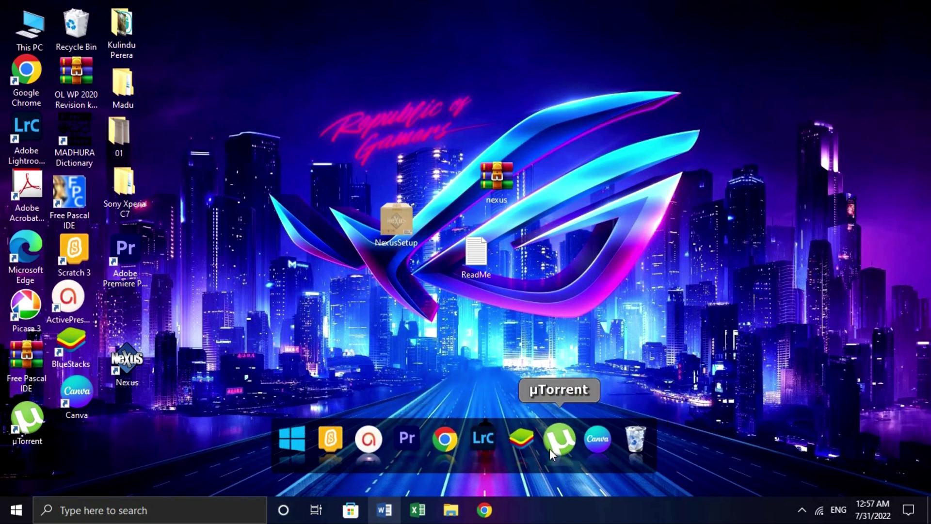
- Reopen the dock's effects preferences and look through the delete effects again, keeping Explode
right_click(543, 462)
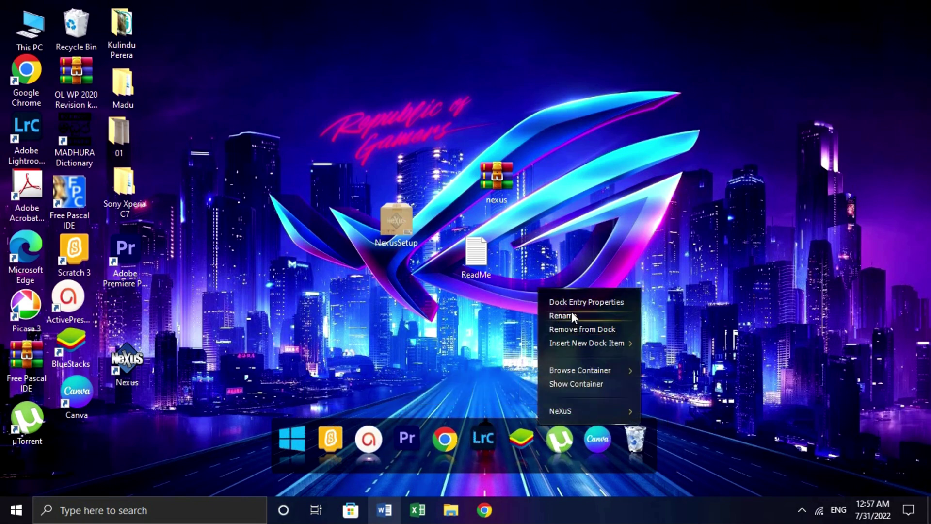
mouse_move(571, 407)
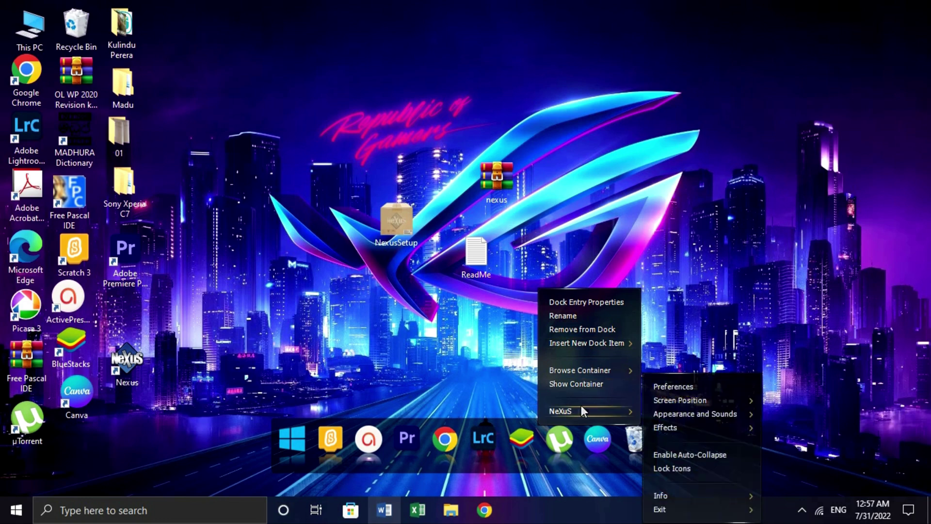
click(671, 386)
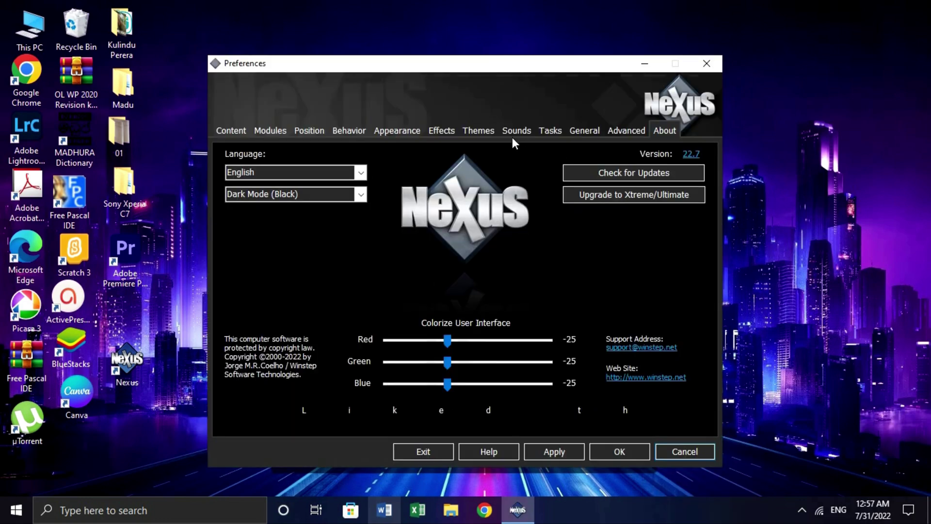
click(444, 132)
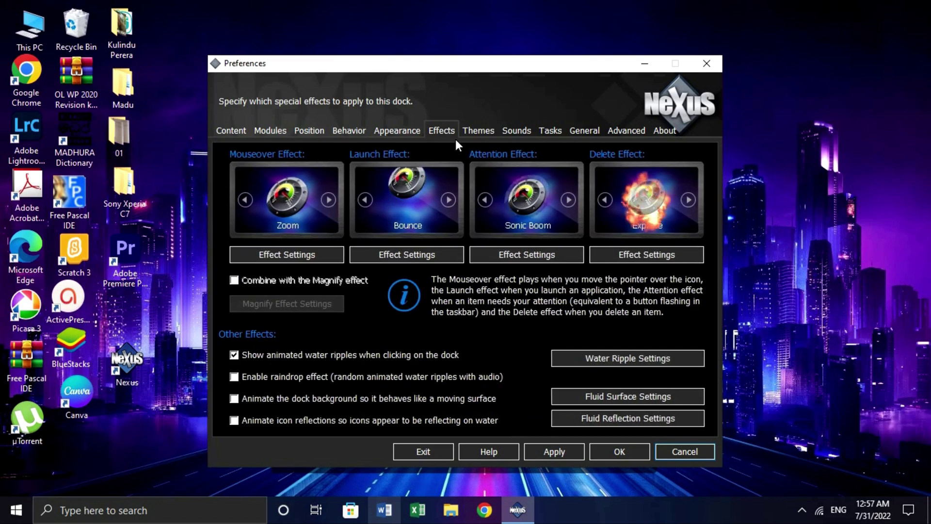
click(659, 206)
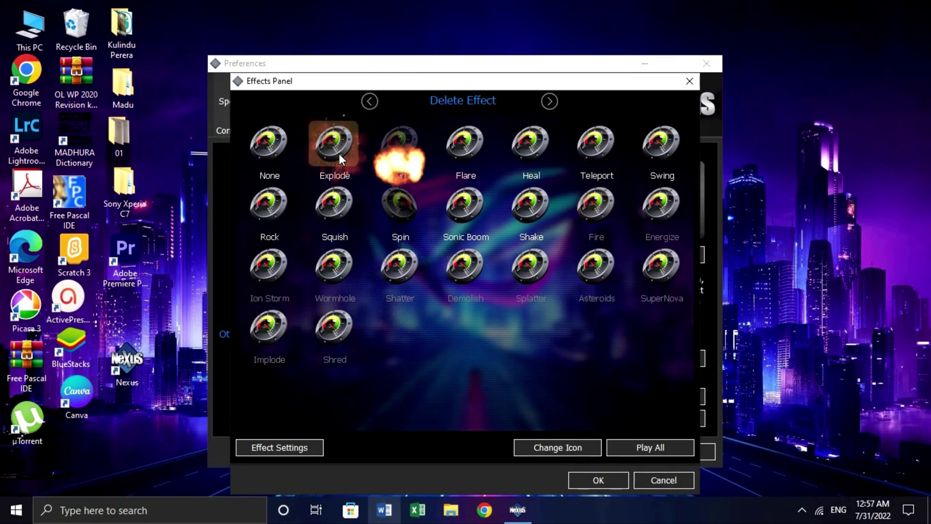
click(611, 480)
- Turn the animated water ripples off, view the Explode effect's settings, then turn the ripples back on and save
click(238, 357)
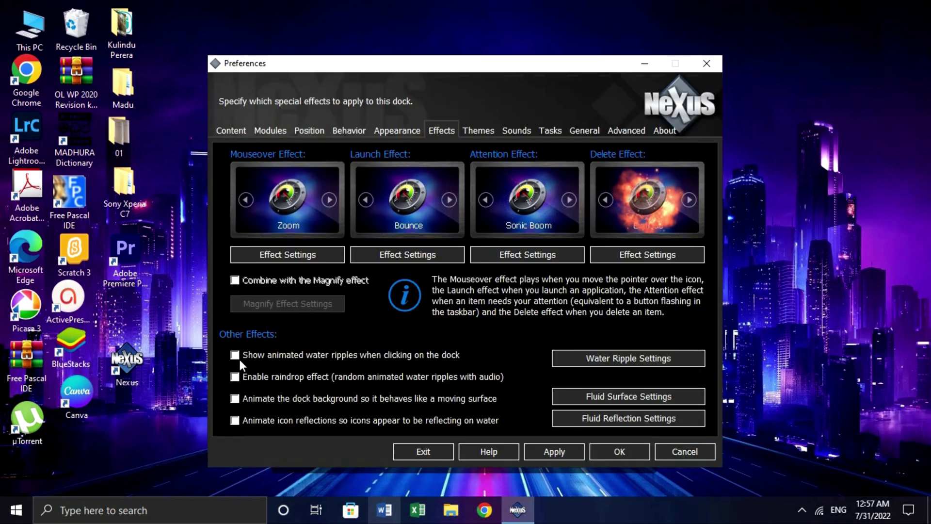
click(655, 253)
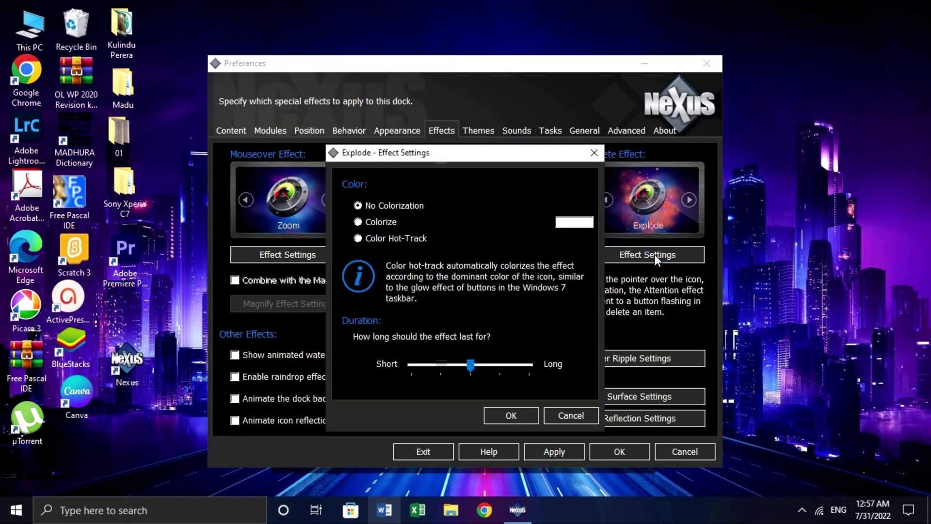
click(511, 415)
click(239, 360)
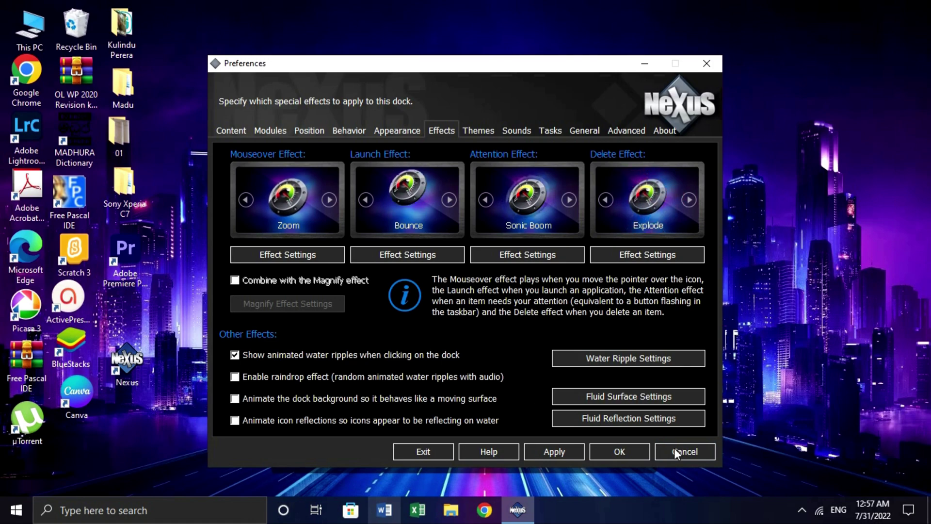
click(605, 450)
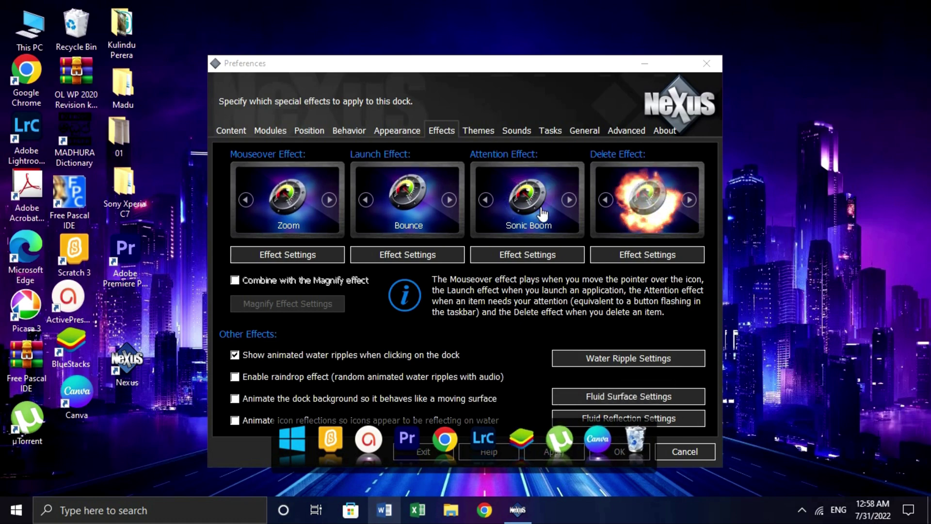
- Disable the animated water ripples shown when clicking on the dock, and save the preferences
click(235, 354)
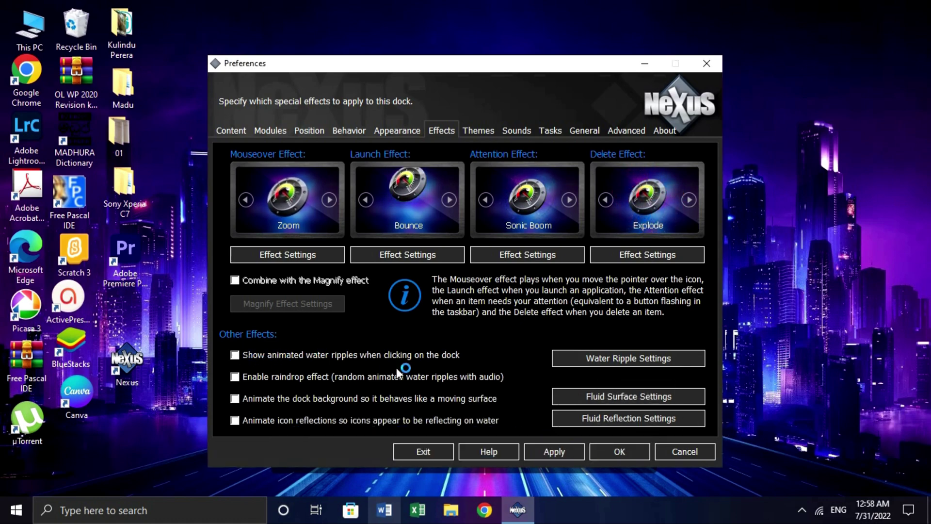
click(621, 452)
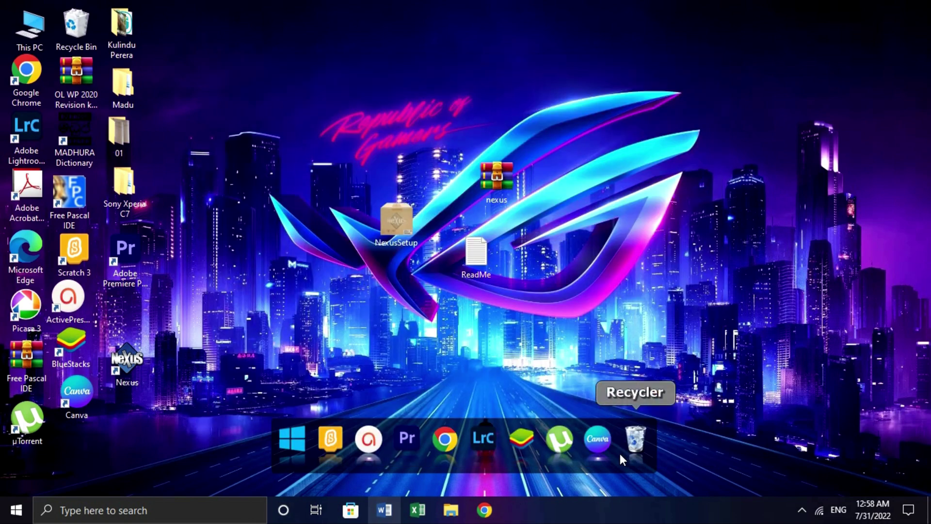
drag(622, 458, 551, 439)
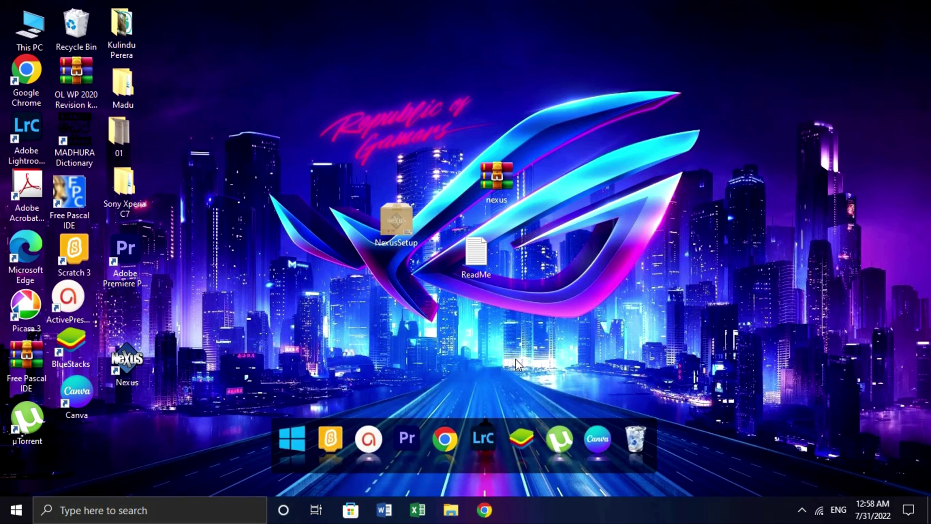
- Exit NeXuS from the dock and confirm, keeping Run NeXuS at Windows Startup enabled
right_click(492, 465)
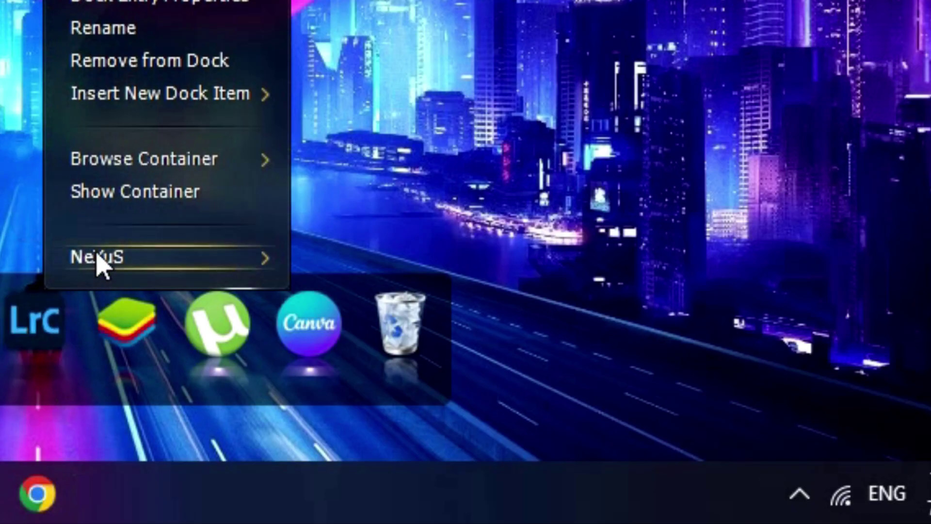
mouse_move(97, 256)
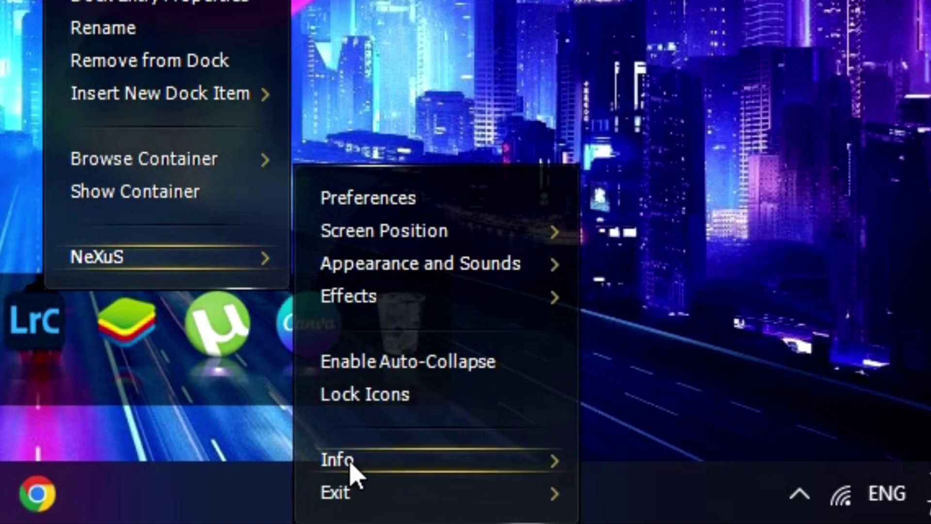
mouse_move(352, 497)
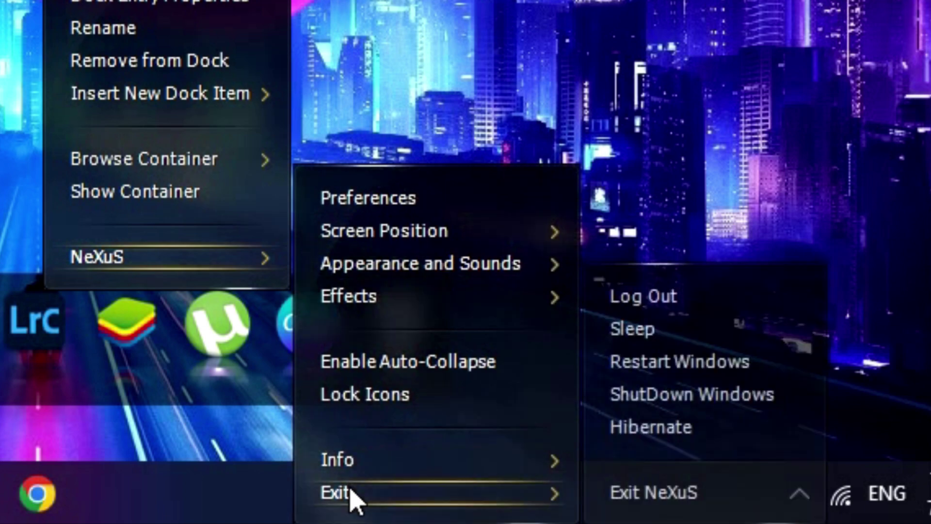
click(640, 491)
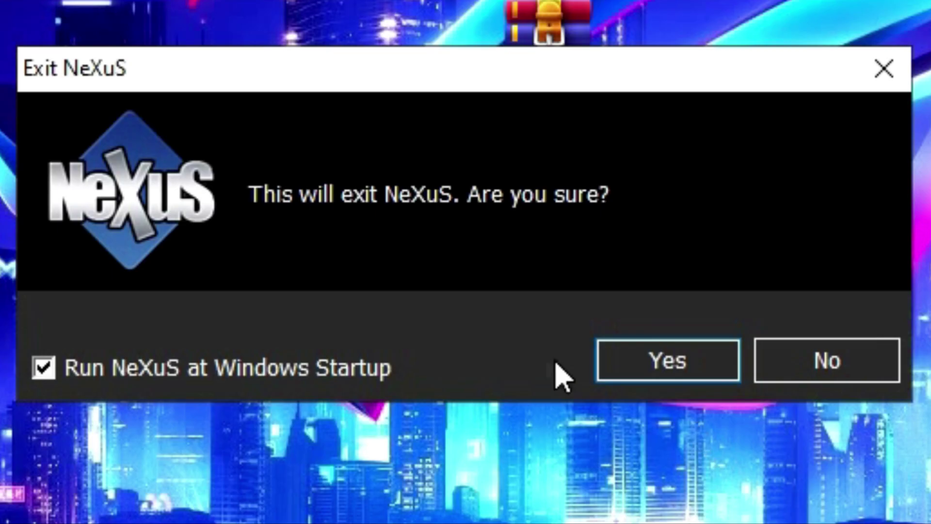
click(668, 369)
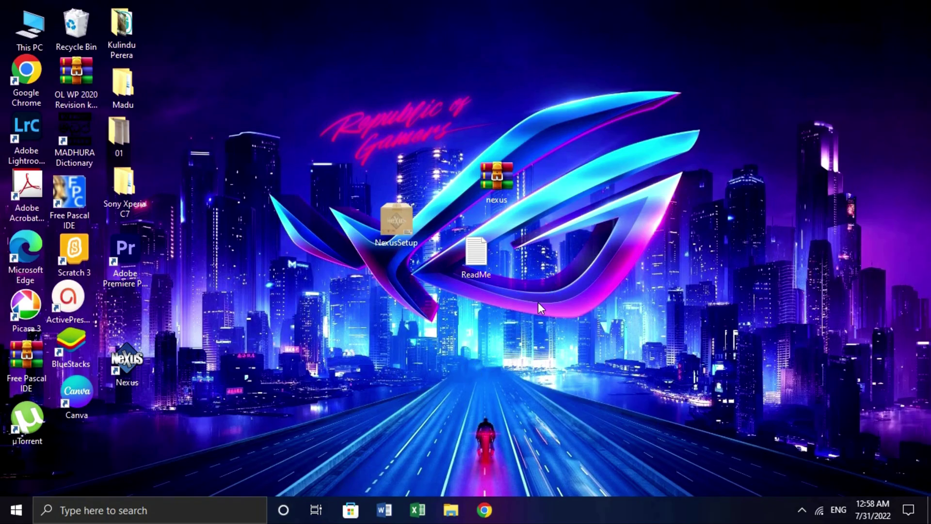
- Refresh the Windows desktop several times
key(ctrl+a)
right_click(390, 33)
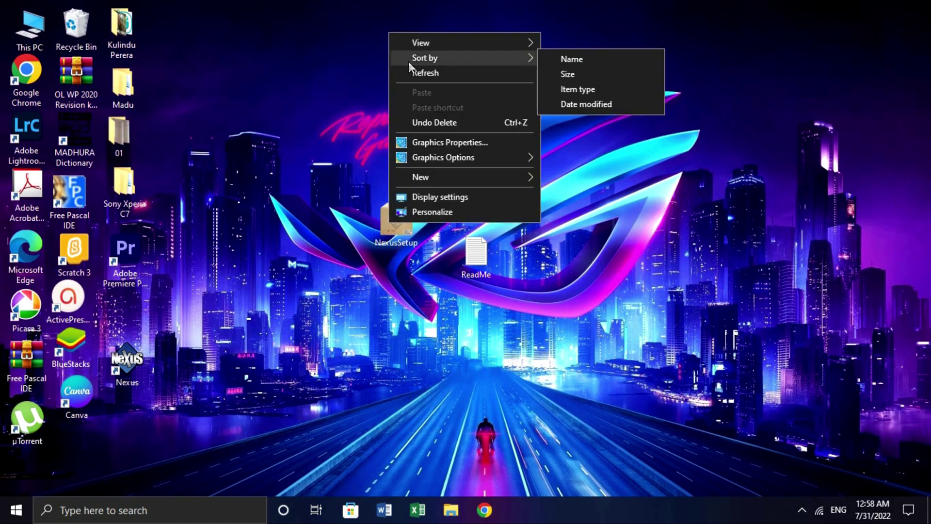
click(411, 68)
right_click(412, 68)
click(432, 107)
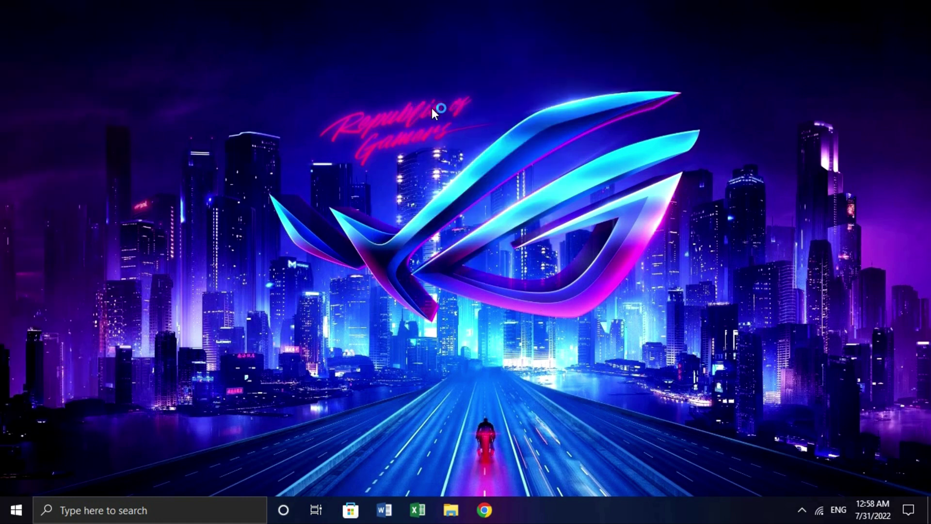
right_click(432, 109)
click(452, 142)
right_click(452, 142)
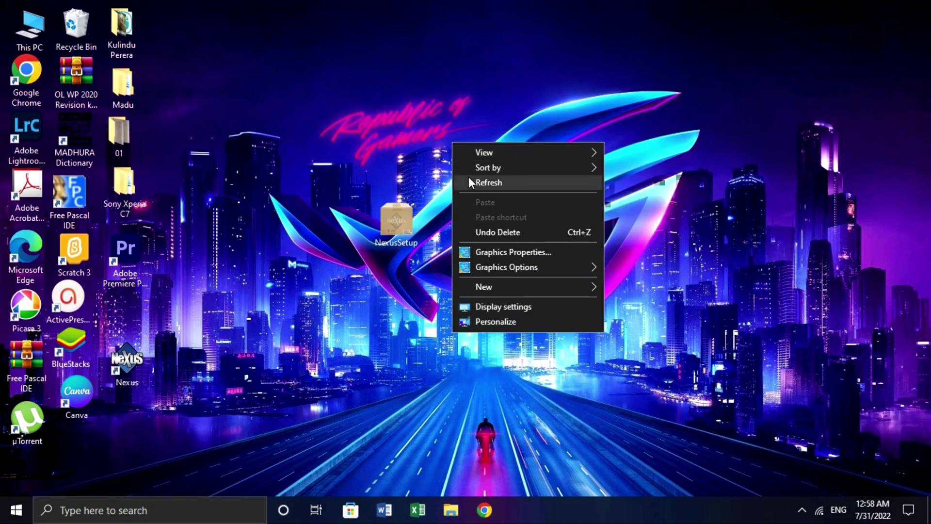
click(470, 180)
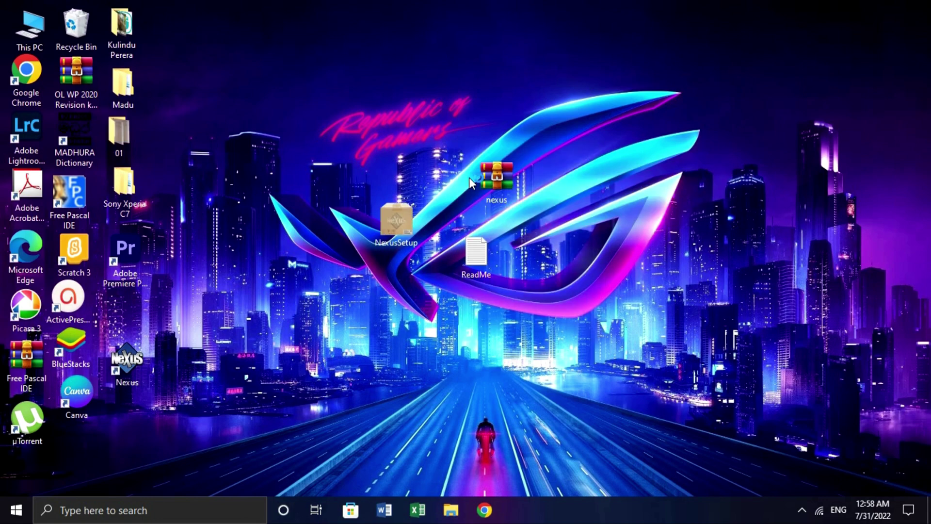
drag(360, 152, 776, 502)
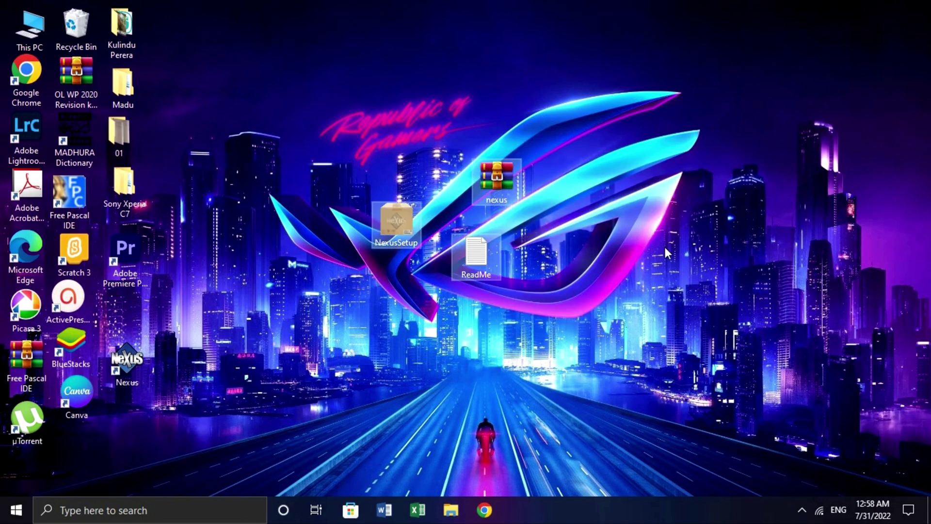
key(Delete)
right_click(653, 199)
click(675, 237)
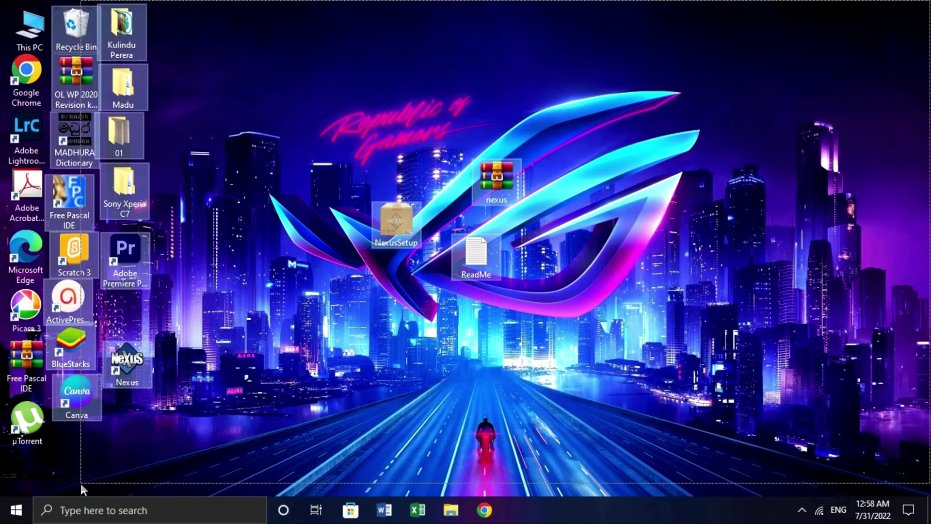
right_click(410, 81)
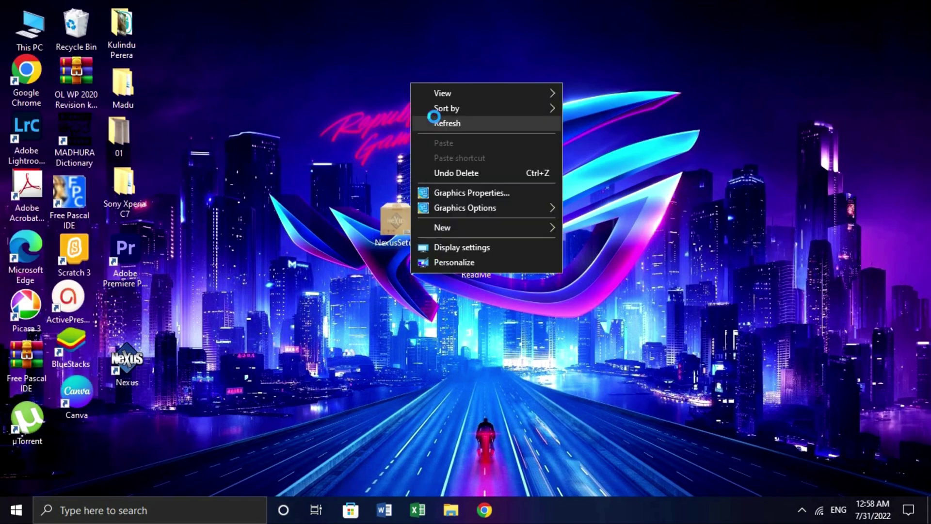
click(431, 120)
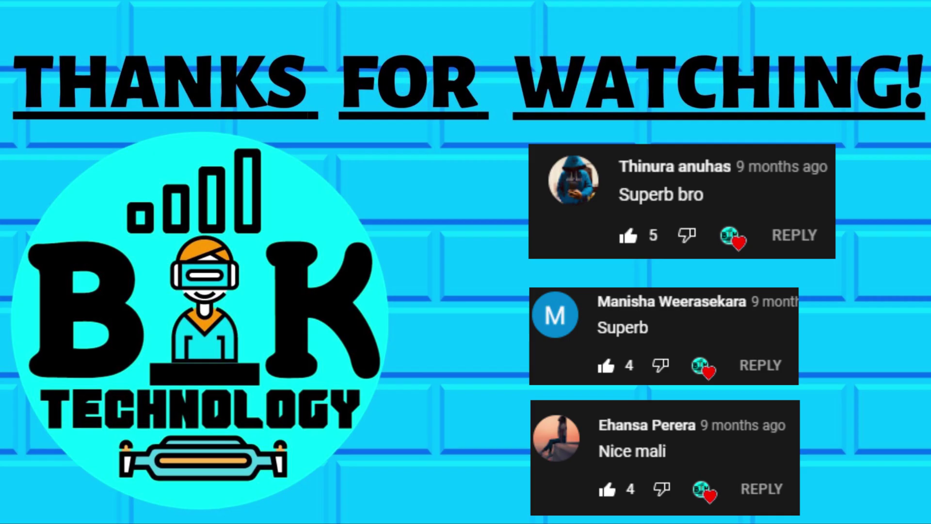